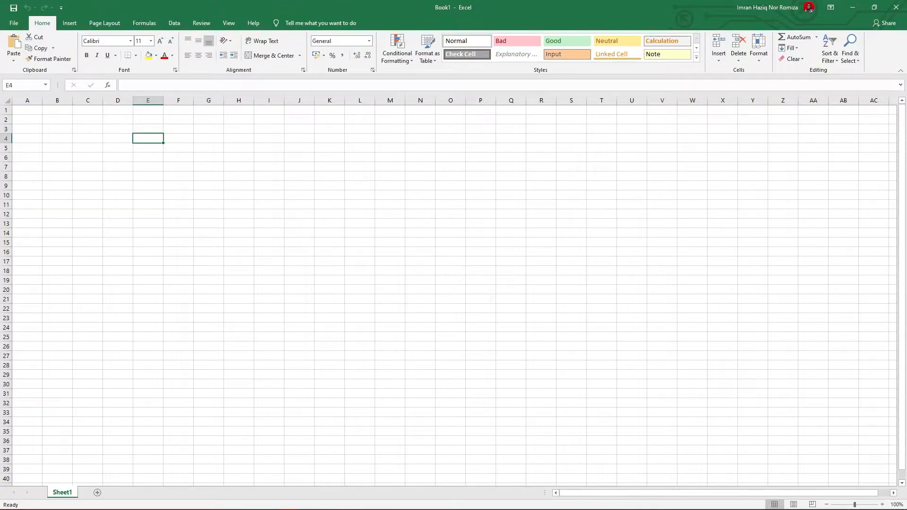
# - Merge and center cells B4:D4 for the first table heading
pyautogui.press('Left')
pyautogui.press('Left')
pyautogui.press('Left')
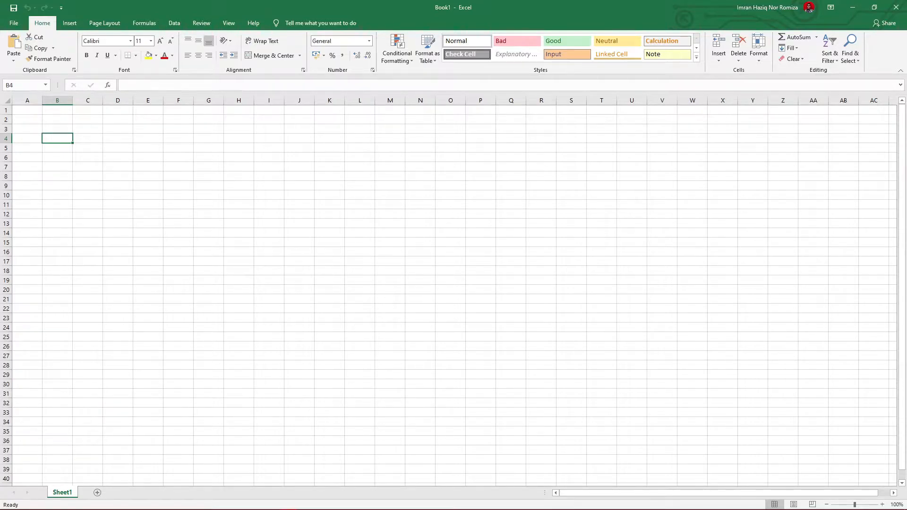
pyautogui.hotkey('shift', 'Right')
pyautogui.hotkey('shift', 'Left')
pyautogui.hotkey('shift', 'Right')
pyautogui.hotkey('shift', 'Right')
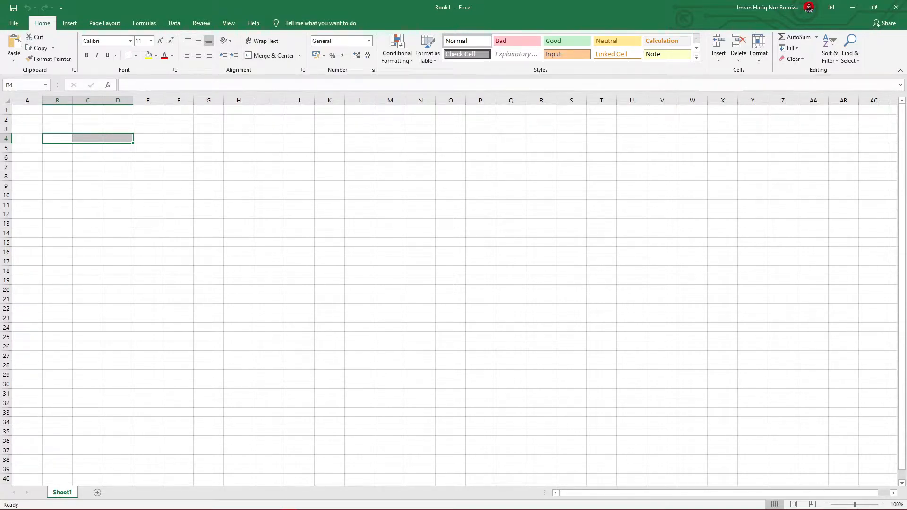
pyautogui.click(270, 55)
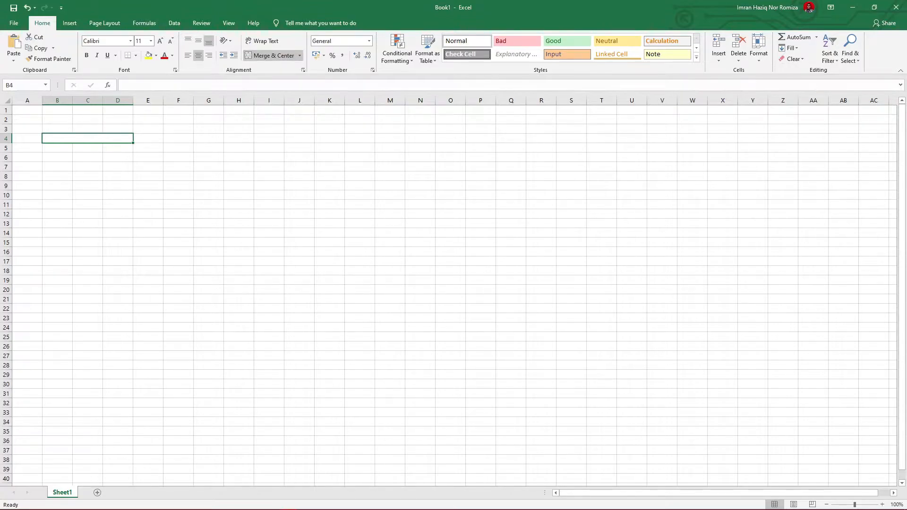
# - Merge and center cells E4:G4 for the second heading
pyautogui.press('Right')
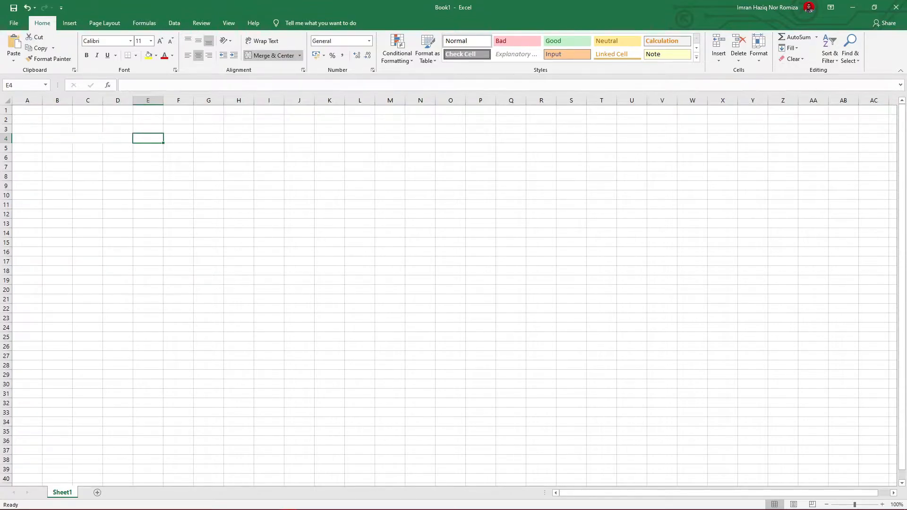
pyautogui.hotkey('shift', 'Right')
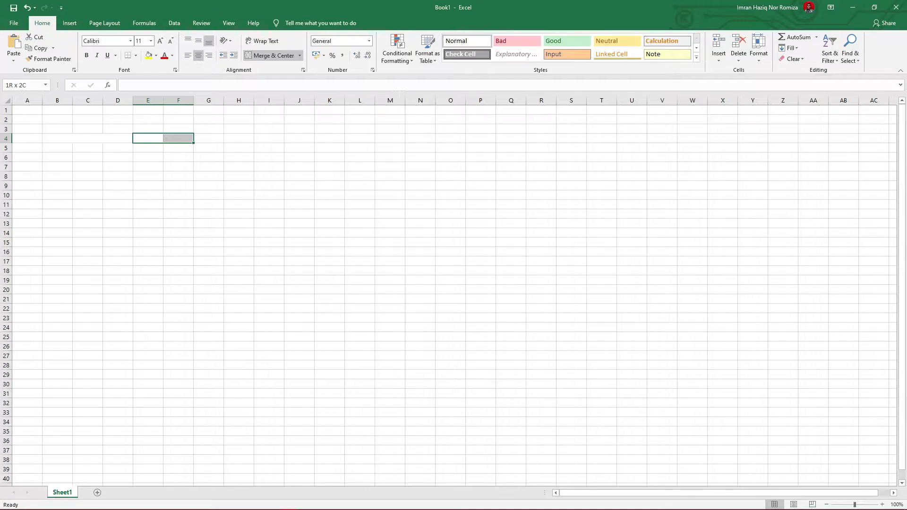
pyautogui.hotkey('shift', 'Right')
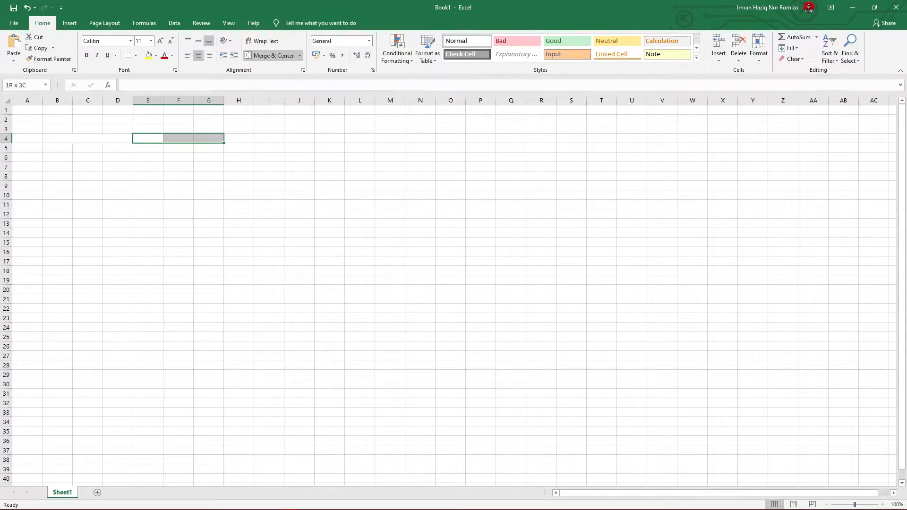
pyautogui.hotkey('alt', 'h')
pyautogui.press('m')
pyautogui.press('c')
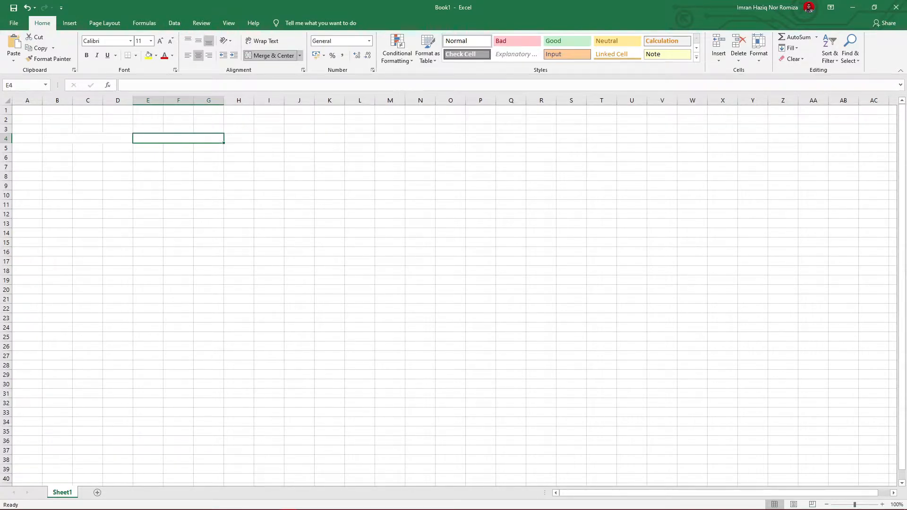
# - Merge and center cells H4:J4 for the third heading
pyautogui.press('Right')
pyautogui.hotkey('shift', 'Right')
pyautogui.hotkey('shift', 'Right')
pyautogui.hotkey('alt', 'h')
pyautogui.press('m')
pyautogui.press('c')
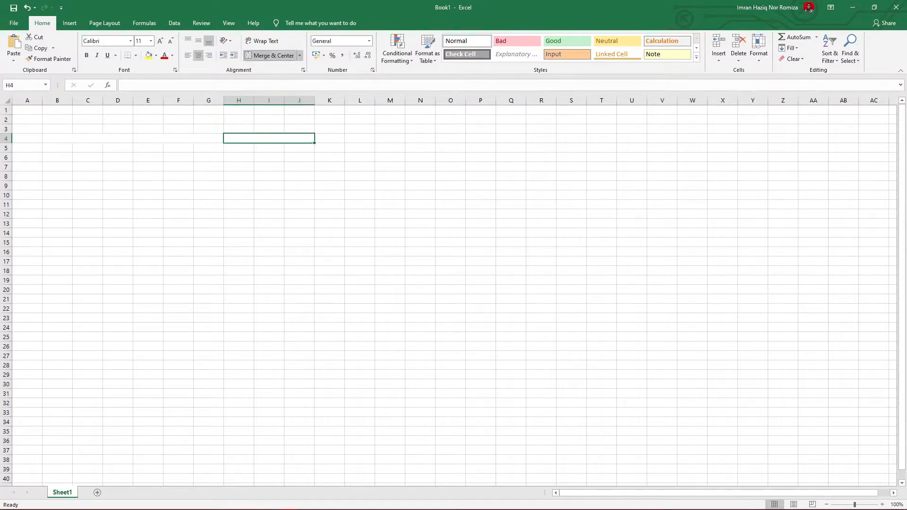
# - Merge and center cells K4:M4 for the fourth heading
pyautogui.press('Right')
pyautogui.hotkey('shift', 'Right')
pyautogui.hotkey('shift', 'Left')
pyautogui.press('F2')
pyautogui.press('Tab')
pyautogui.press('Left')
pyautogui.press('F2')
pyautogui.press('Tab')
pyautogui.press('Left')
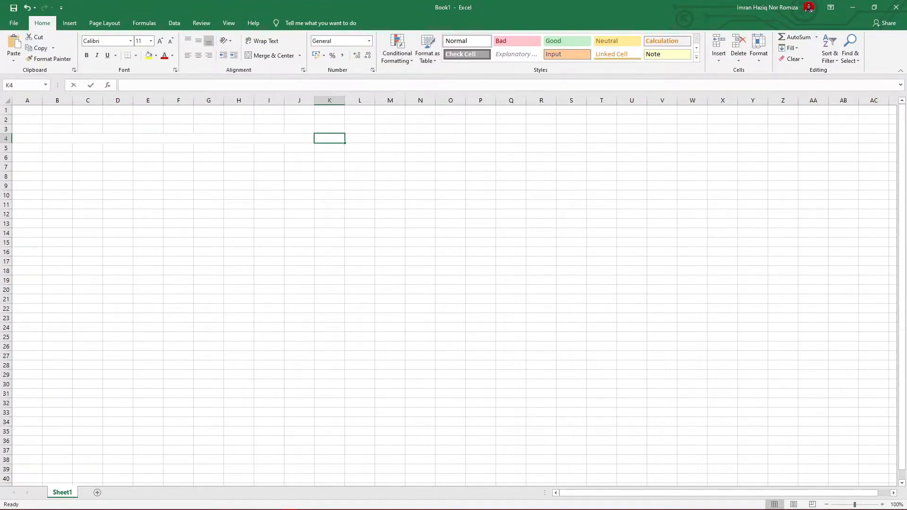
pyautogui.hotkey('shift', 'Right')
pyautogui.hotkey('shift', 'Right')
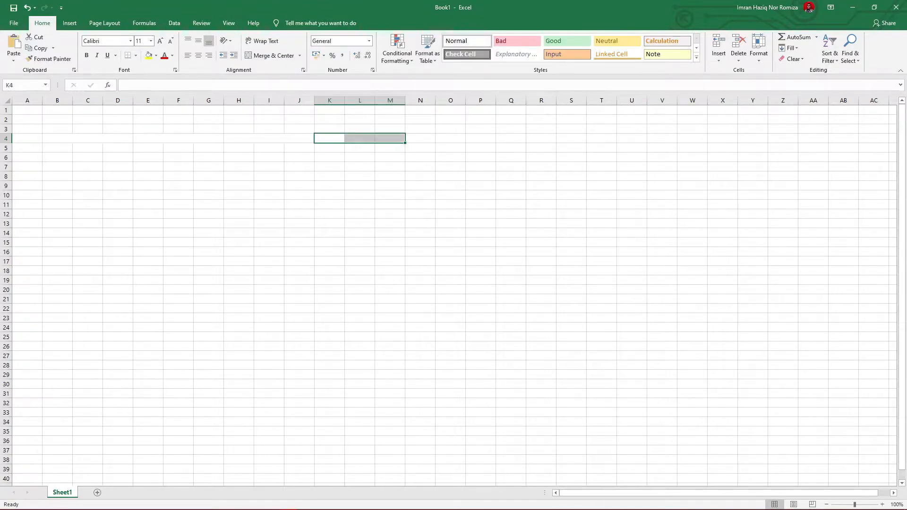
pyautogui.hotkey('alt', 'h')
pyautogui.press('m')
pyautogui.press('c')
# - Merge and center cells N4:P4 for the fifth heading
pyautogui.press('Right')
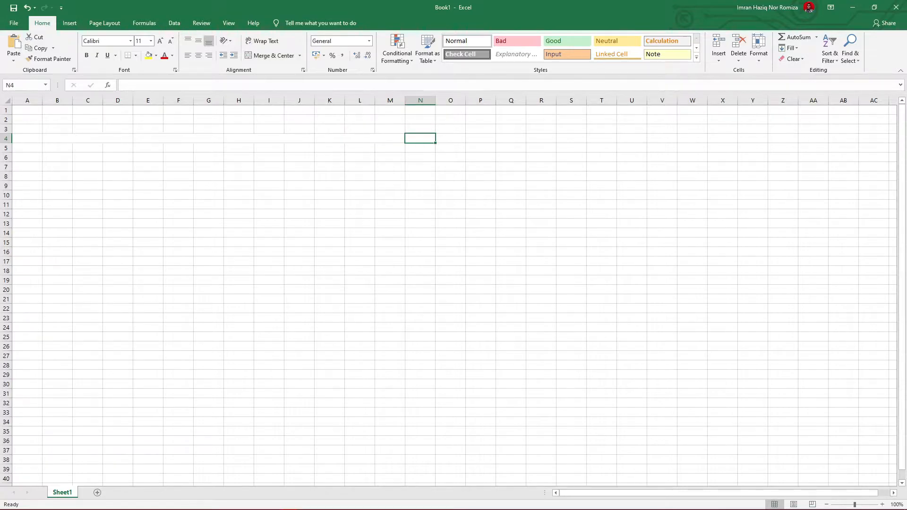
pyautogui.hotkey('shift', 'Right')
pyautogui.hotkey('shift', 'Right')
pyautogui.hotkey('alt', 'h')
pyautogui.press('m')
pyautogui.press('c')
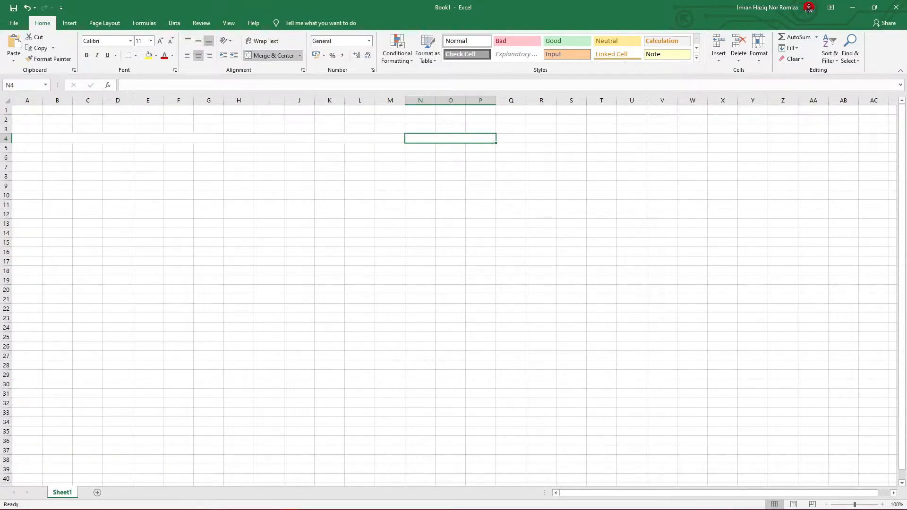
# - Check the merged heading cells across row 4, from B4 to N4
pyautogui.press('Left')
pyautogui.press('Left')
pyautogui.press('Left')
pyautogui.press('Left')
pyautogui.press('Right')
pyautogui.press('Right')
pyautogui.press('Right')
pyautogui.press('Right')
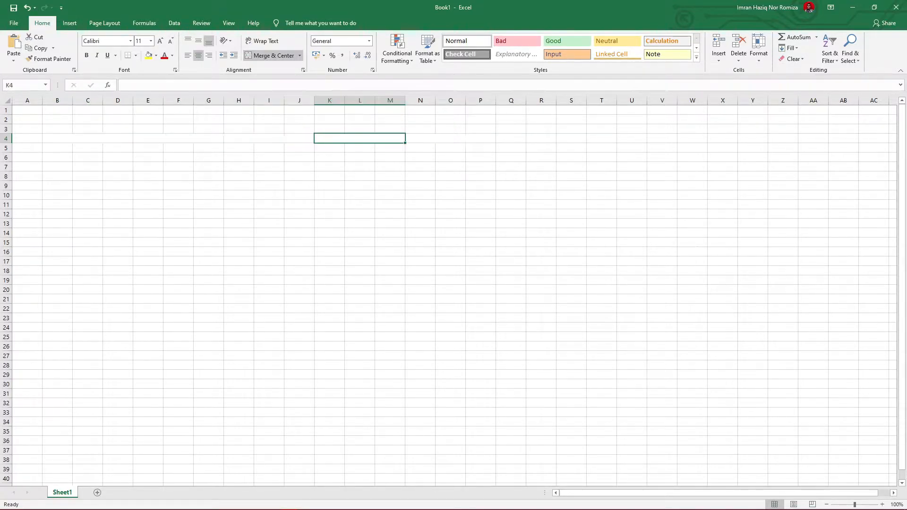
pyautogui.click(88, 139)
pyautogui.click(179, 138)
pyautogui.click(269, 138)
pyautogui.click(329, 148)
pyautogui.click(359, 138)
pyautogui.press('Right')
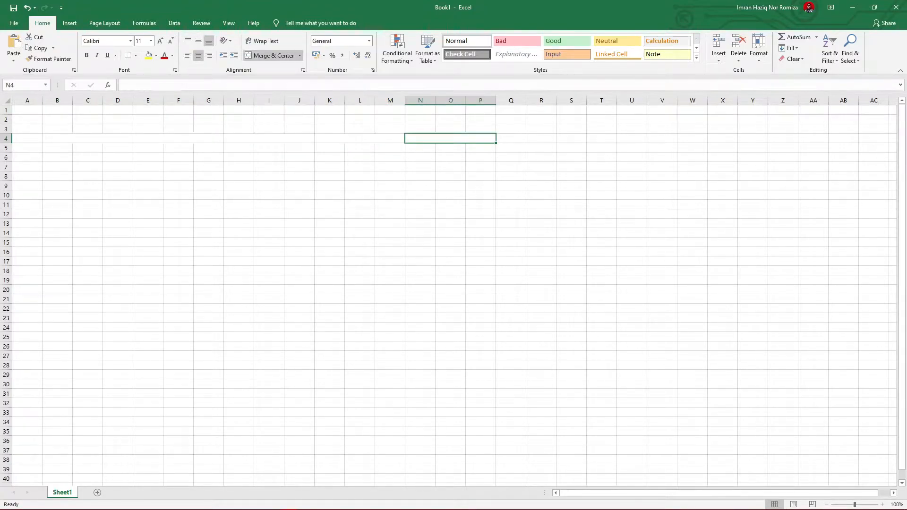
# - Enter the headings ITEM in merged cell B4 and QUANTITY in merged cell E4
pyautogui.click(88, 139)
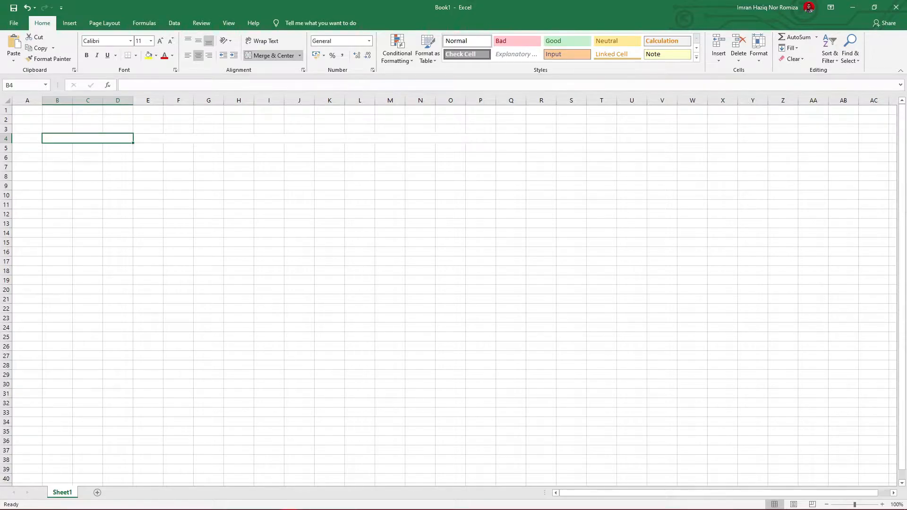
pyautogui.write('I')
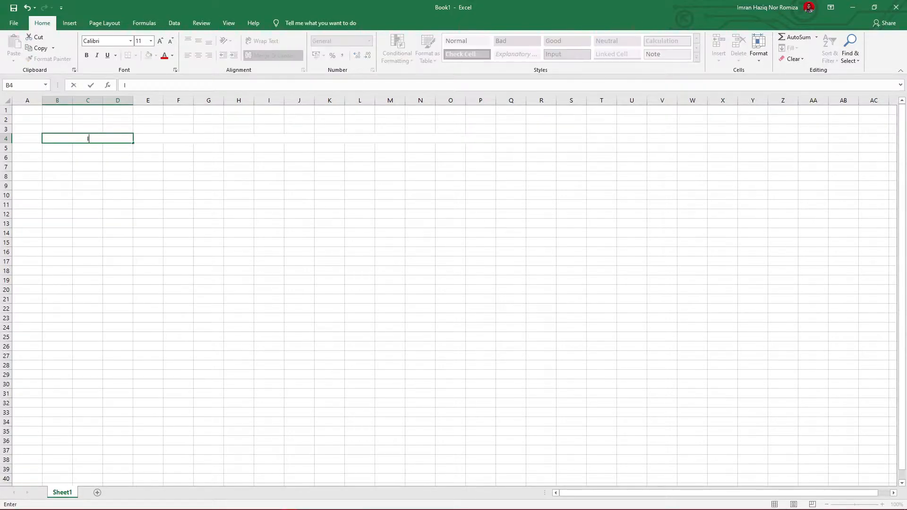
pyautogui.write('TEM')
pyautogui.press('Tab')
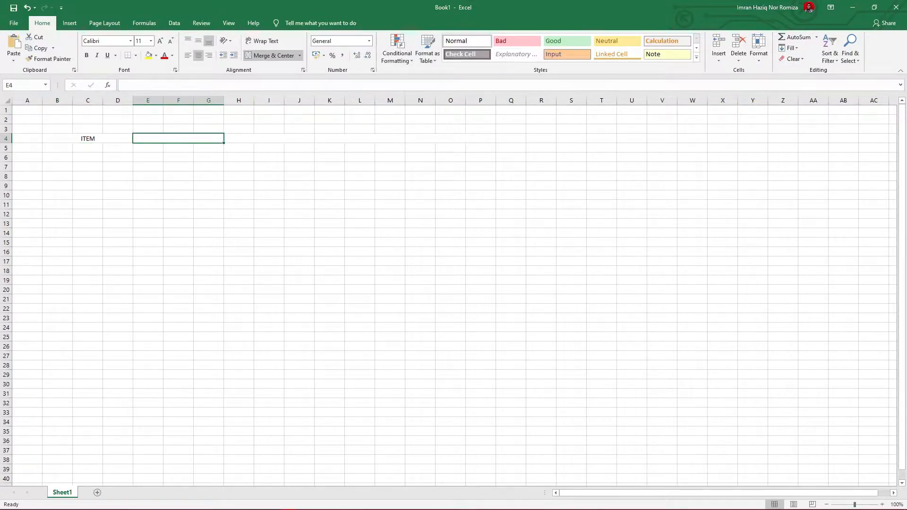
pyautogui.write('Q')
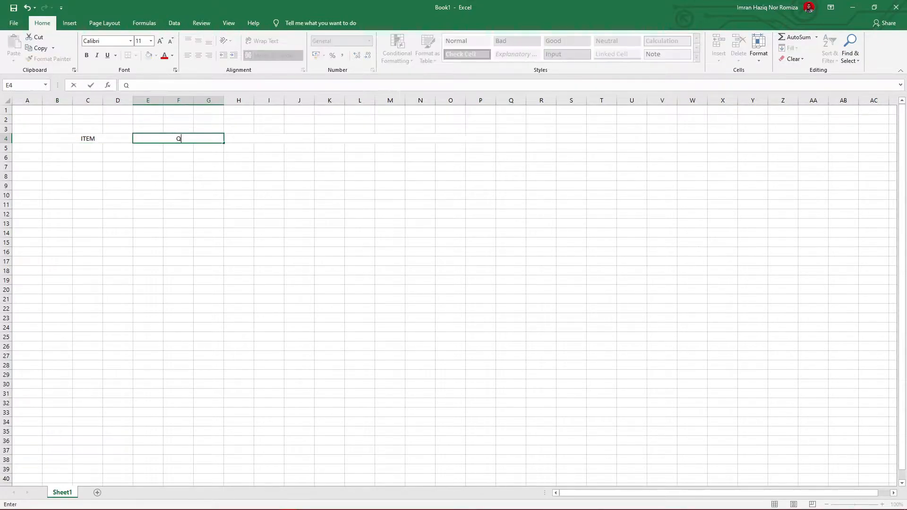
pyautogui.write('UANTITY')
pyautogui.press('Tab')
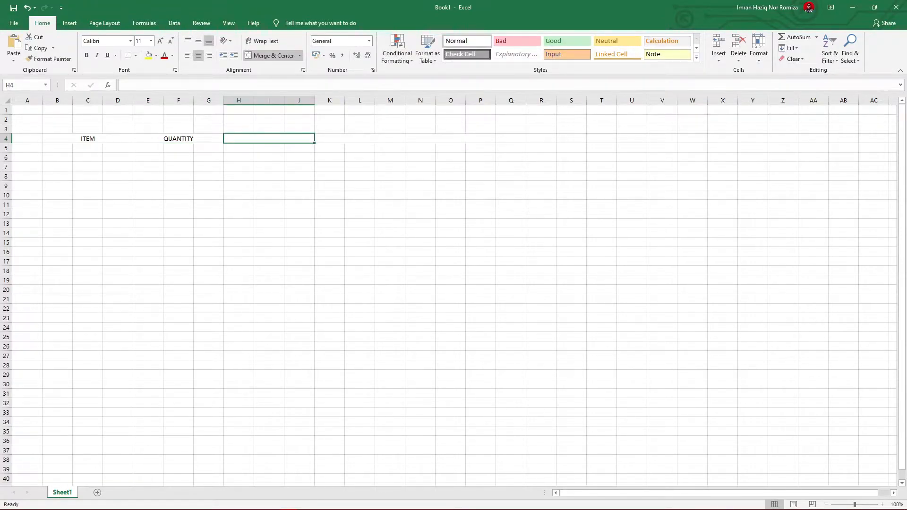
# - Enter the heading MODAL FOR EACH UNIT in merged cell H4
pyautogui.write('MODAL')
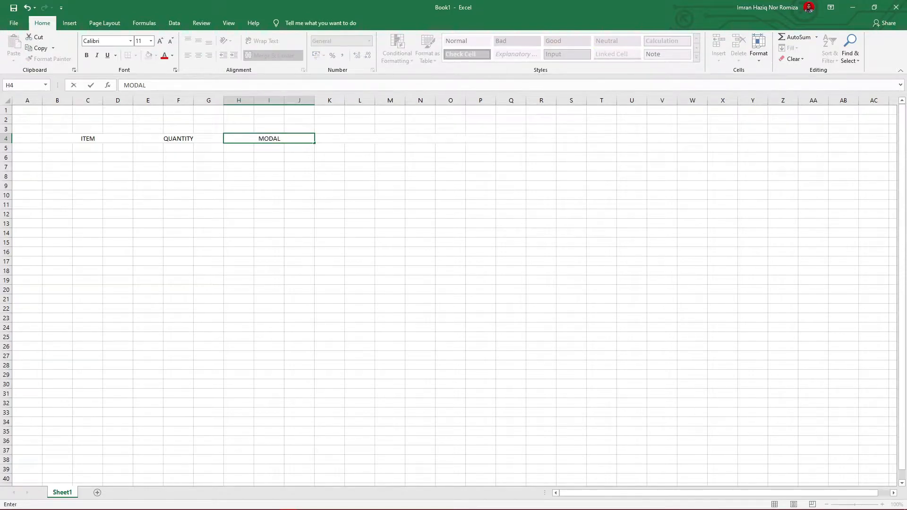
pyautogui.write(' FOR EACH UNIY')
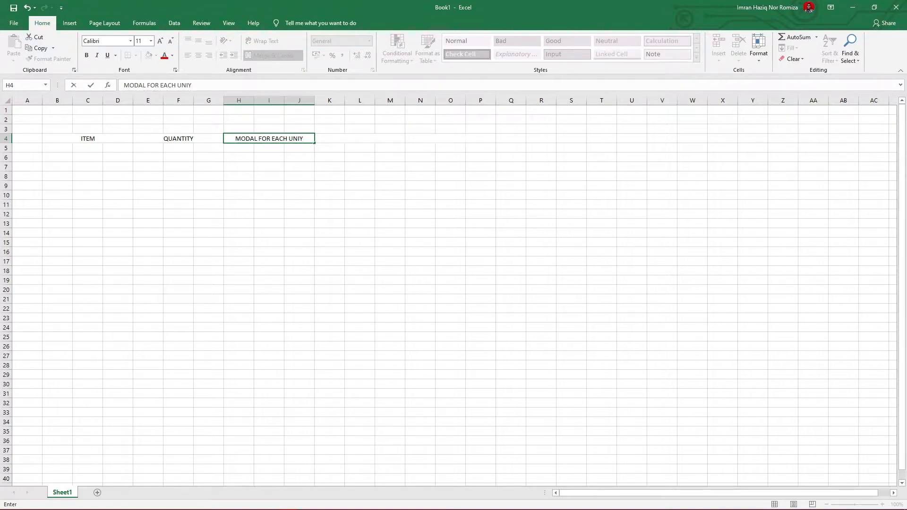
pyautogui.press('BackSpace')
pyautogui.write('T')
pyautogui.press('Tab')
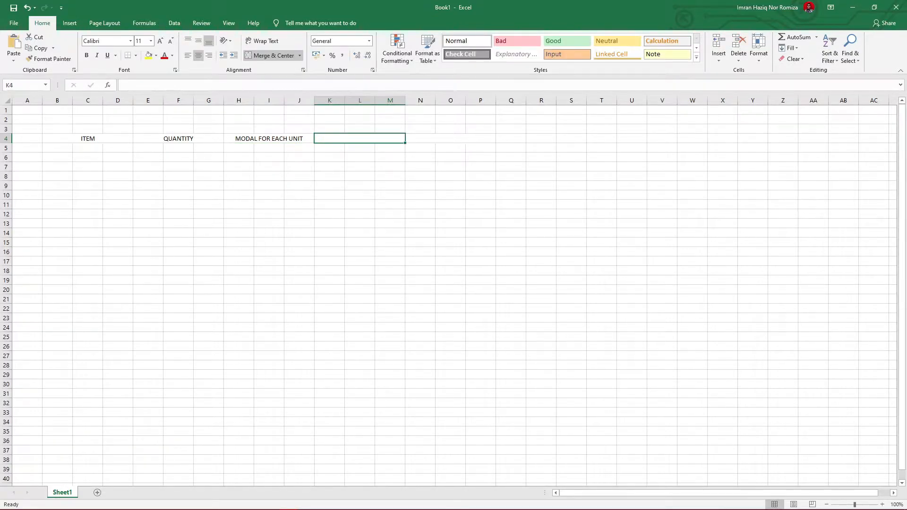
# - Enter the headings PRICE FOR EACH UNIT in merged cell K4 and PROFIT in merged cell N4
pyautogui.write('PRIC')
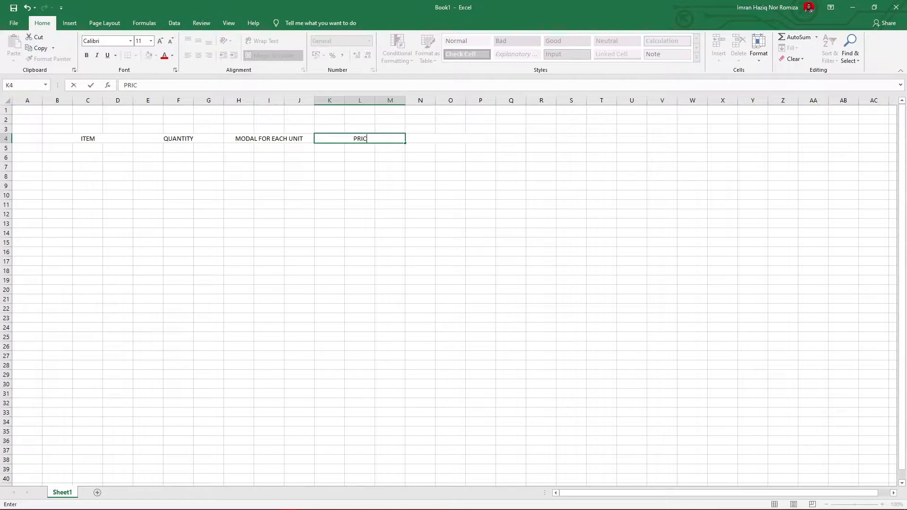
pyautogui.write('E FOR EACH UNIT')
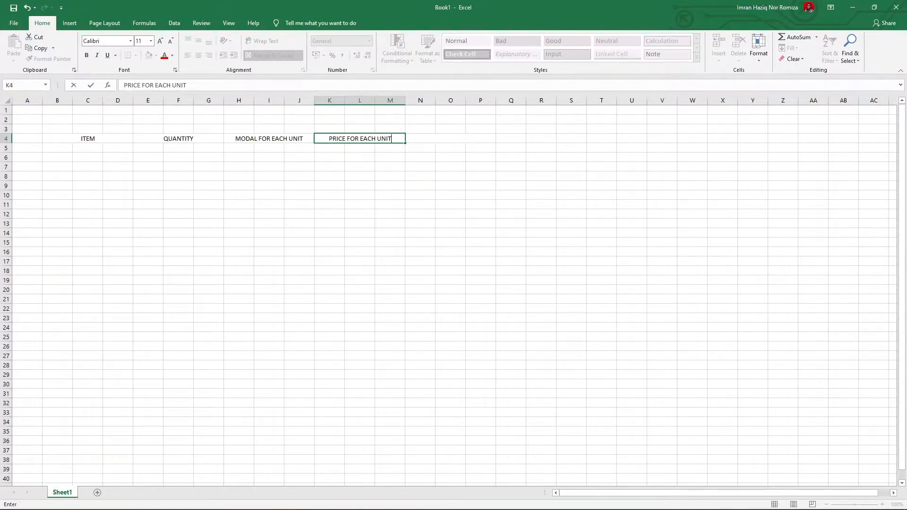
pyautogui.press('Tab')
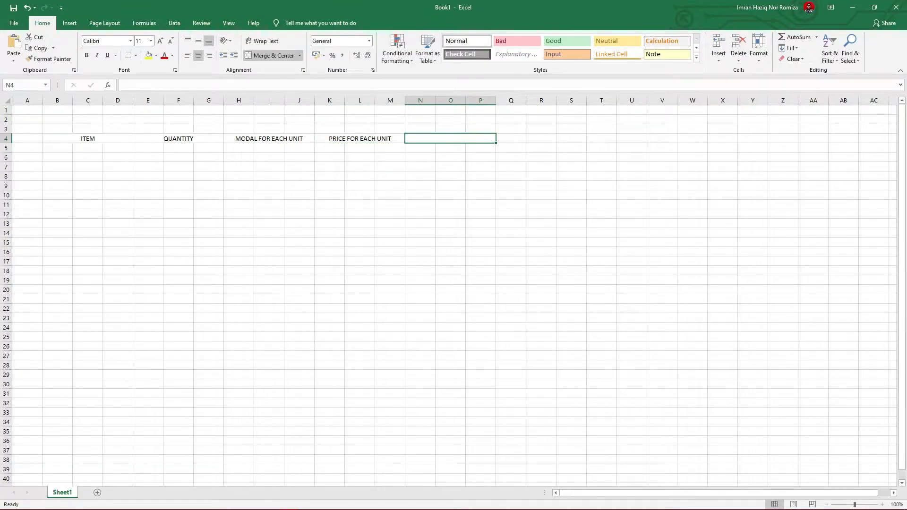
pyautogui.write('PROFIT')
pyautogui.press('Return')
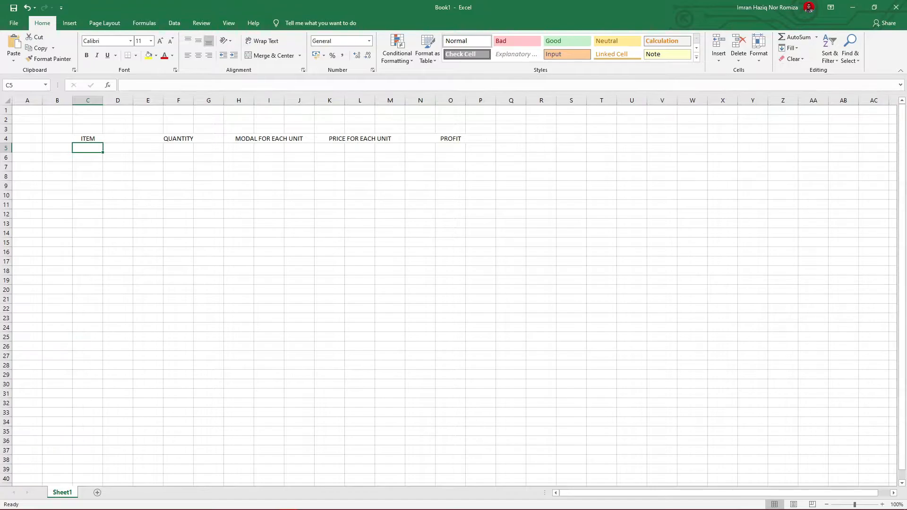
# - Apply Merge Across to B5:D13 so each row under the ITEM heading becomes one cell
pyautogui.press('Left')
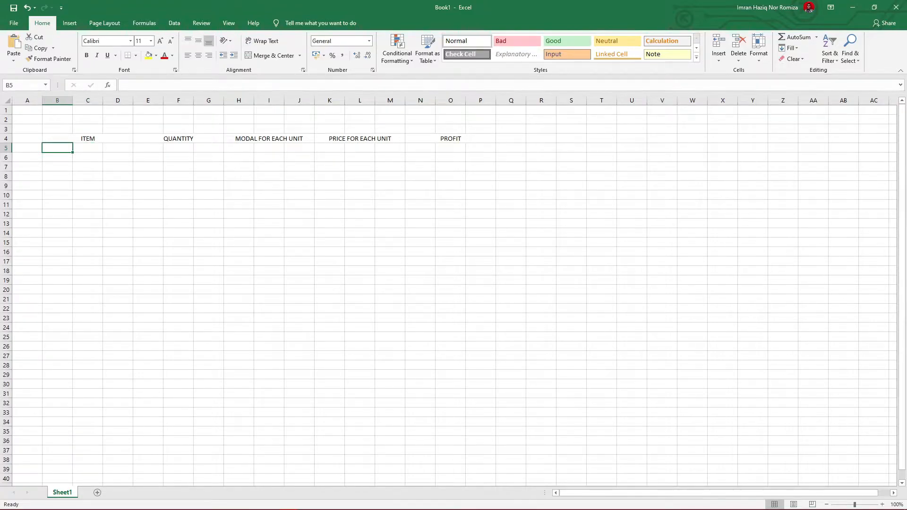
pyautogui.hotkey('shift', 'Right')
pyautogui.hotkey('shift', 'Right')
pyautogui.hotkey('shift', 'Left')
pyautogui.hotkey('shift', 'Left')
pyautogui.hotkey('shift', 'Right')
pyautogui.hotkey('shift', 'Right')
pyautogui.hotkey('shift', 'Left')
pyautogui.hotkey('shift', 'Left')
pyautogui.hotkey('shift', 'Left')
pyautogui.hotkey('shift', 'Right')
pyautogui.hotkey('shift', 'Right')
pyautogui.hotkey('shift', 'Right')
pyautogui.hotkey('shift', 'Down')
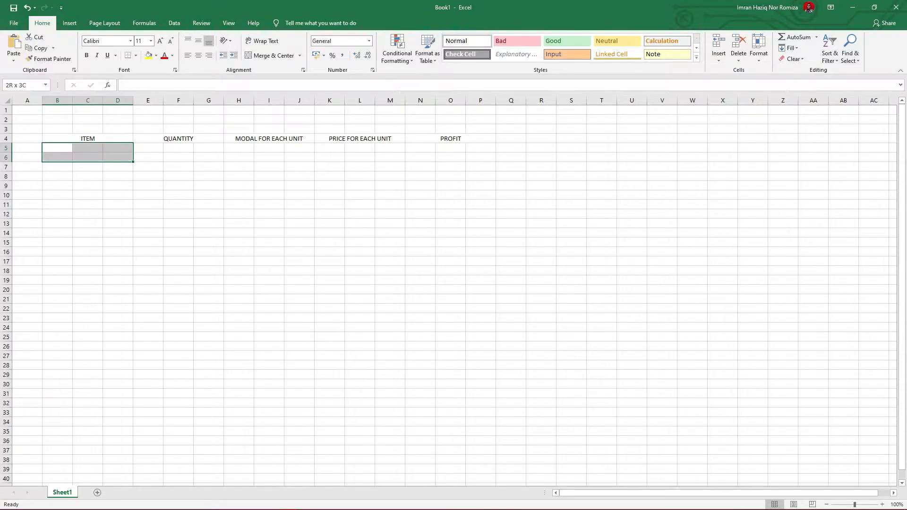
pyautogui.hotkey('shift', 'Down')
pyautogui.hotkey('shift', 'Up')
pyautogui.hotkey('shift', 'Up')
pyautogui.hotkey('shift', 'Down')
pyautogui.hotkey('shift', 'Down')
pyautogui.hotkey('shift', 'Down')
pyautogui.hotkey('shift', 'Left')
pyautogui.hotkey('shift', 'Right')
pyautogui.hotkey('shift', 'Down')
pyautogui.hotkey('shift', 'Down')
pyautogui.hotkey('shift', 'Down')
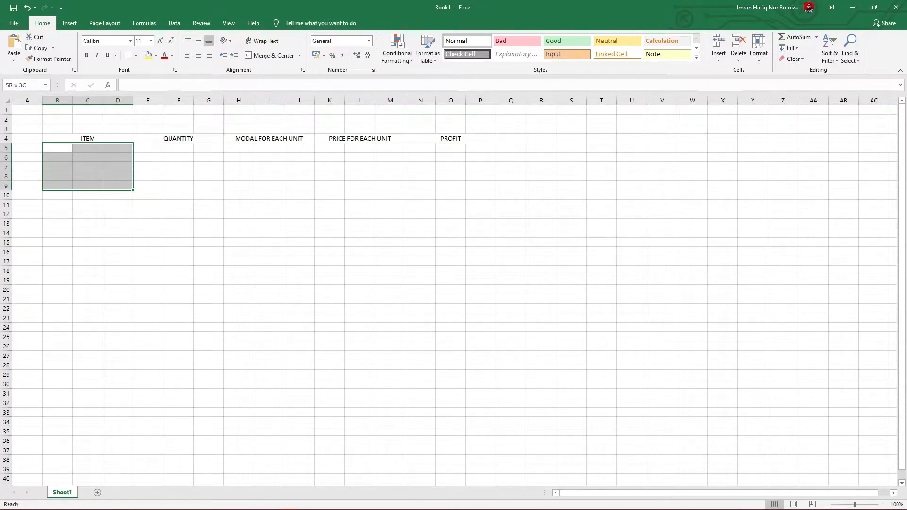
pyautogui.hotkey('shift', 'Down')
pyautogui.hotkey('shift', 'Down')
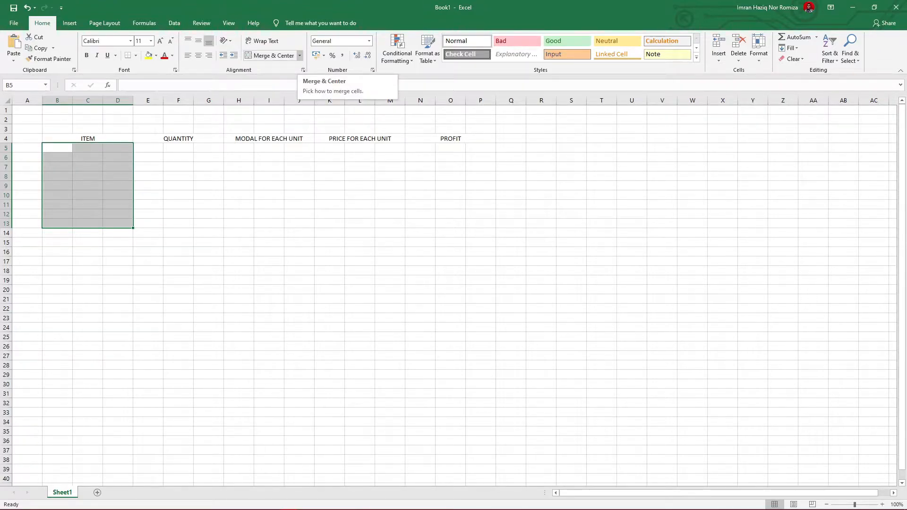
pyautogui.click(300, 56)
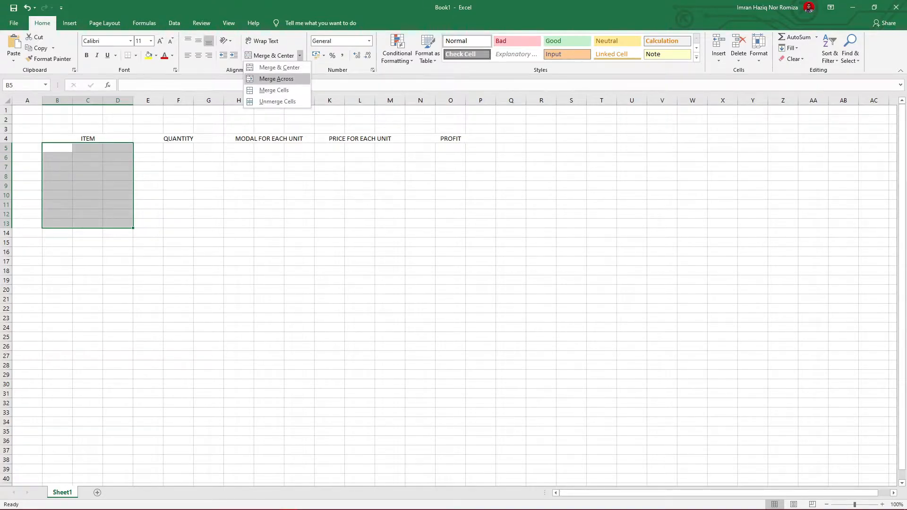
pyautogui.click(277, 79)
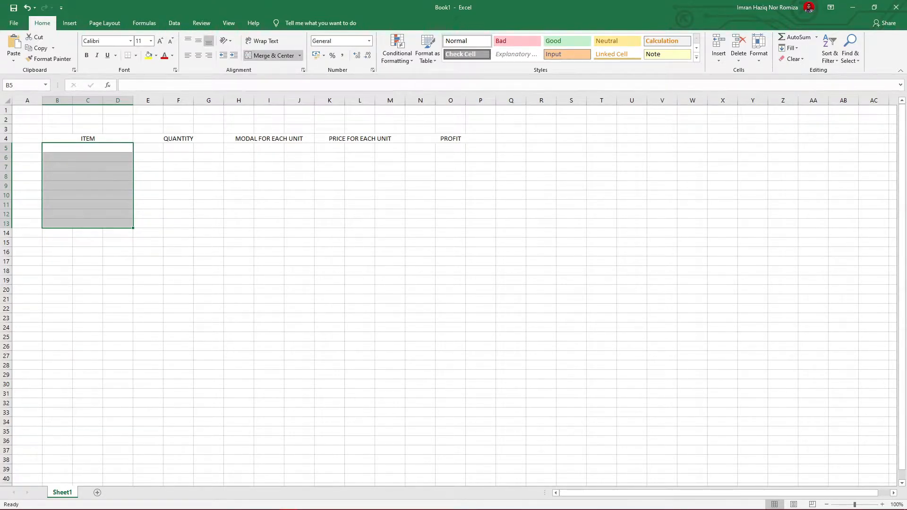
# - Check that the rows under the ITEM heading are merged individually
pyautogui.click(148, 186)
pyautogui.click(118, 148)
pyautogui.click(133, 147)
pyautogui.click(148, 148)
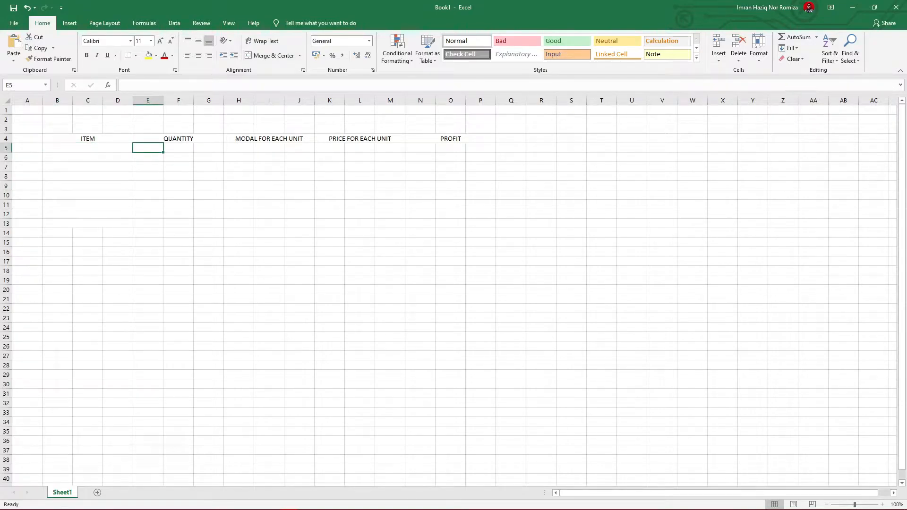
pyautogui.click(118, 148)
pyautogui.click(104, 158)
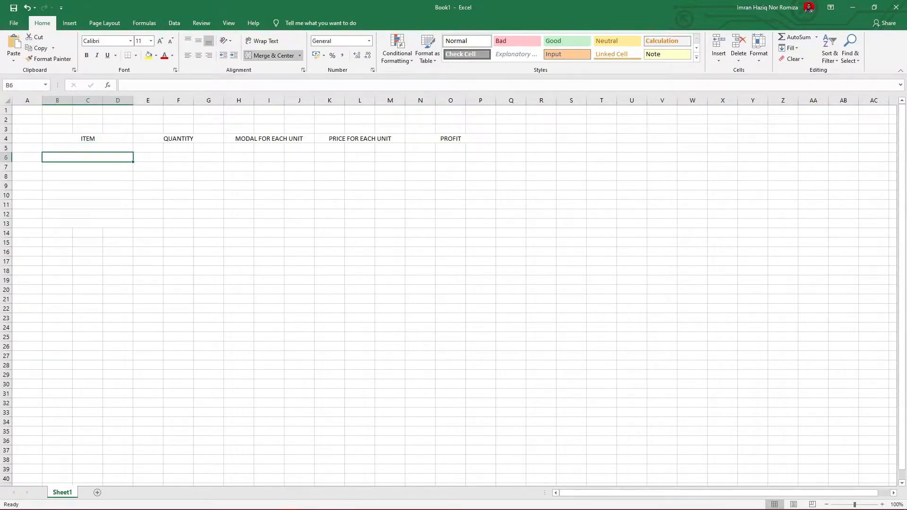
pyautogui.click(104, 148)
pyautogui.click(104, 157)
pyautogui.click(104, 148)
pyautogui.click(104, 157)
pyautogui.click(104, 148)
pyautogui.click(104, 157)
pyautogui.click(95, 167)
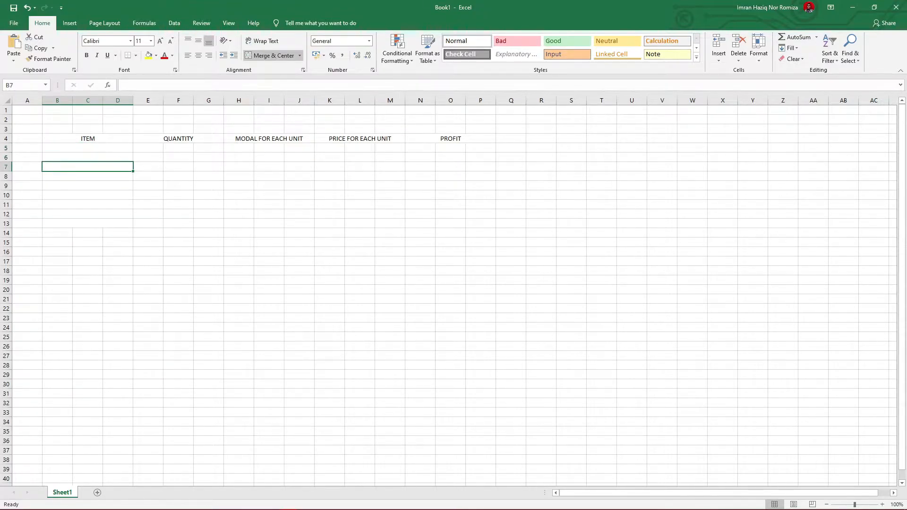
# - Try to merge and center B5:D13 as one single cell instead of row by row
pyautogui.click(94, 147)
pyautogui.moveTo(95, 148); pyautogui.dragTo(94, 224)
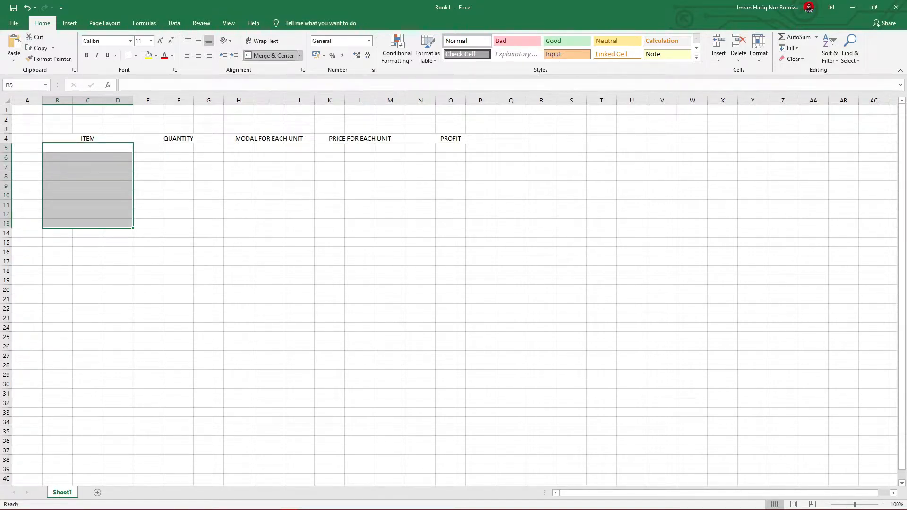
pyautogui.click(270, 56)
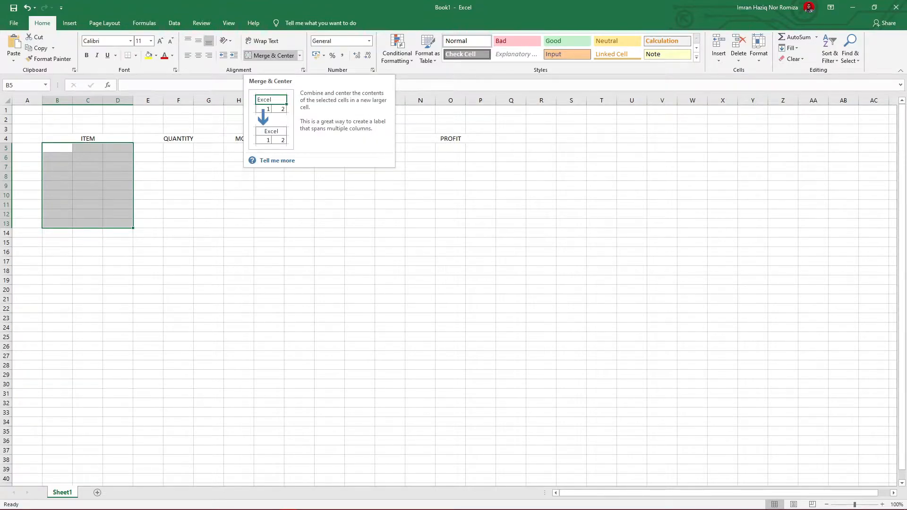
pyautogui.click(269, 55)
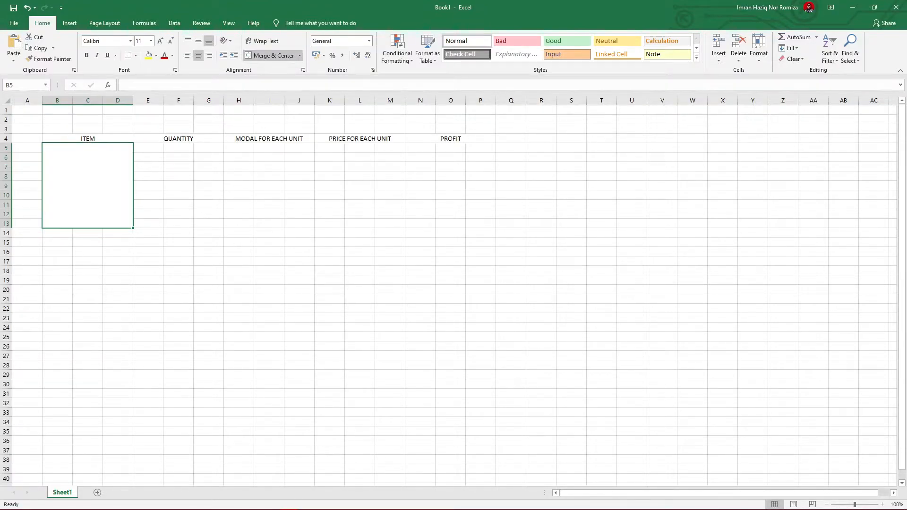
pyautogui.click(148, 214)
pyautogui.click(104, 204)
pyautogui.click(148, 223)
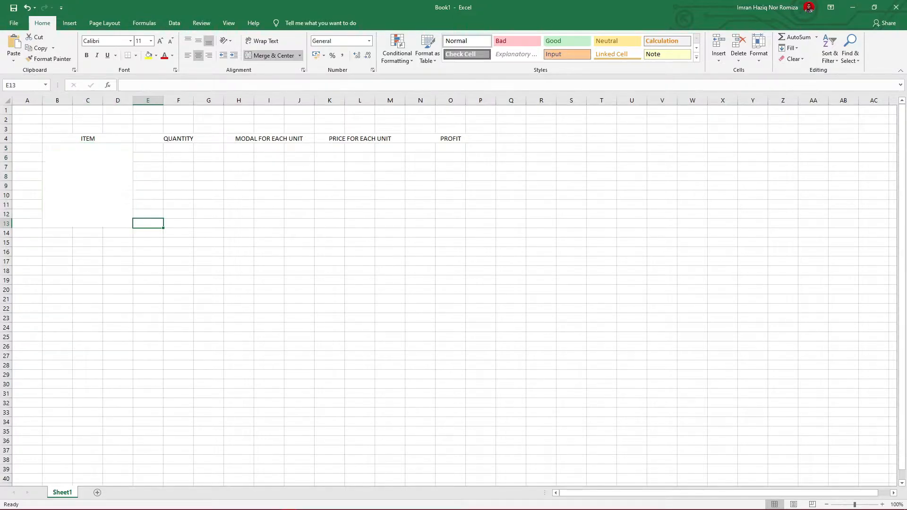
pyautogui.click(104, 203)
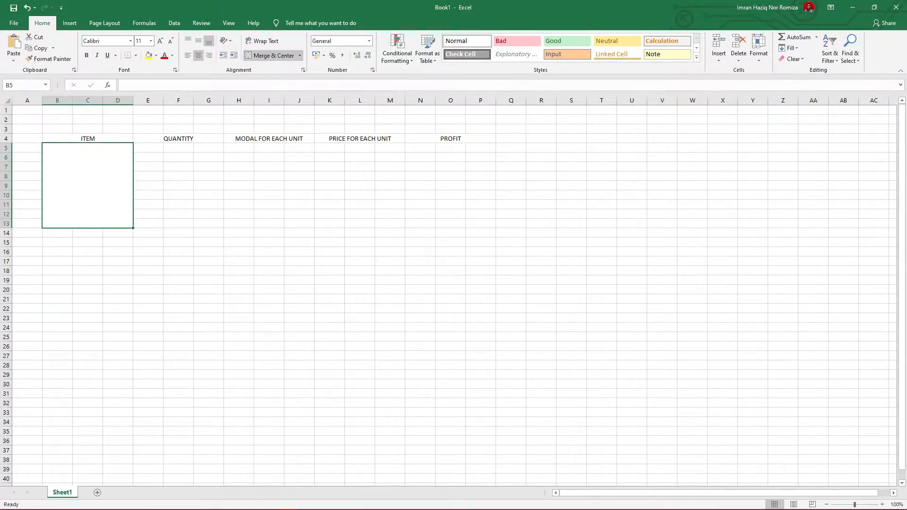
# - Unmerge the B5:D13 block under the ITEM heading and apply Merge Across to it
pyautogui.click(270, 55)
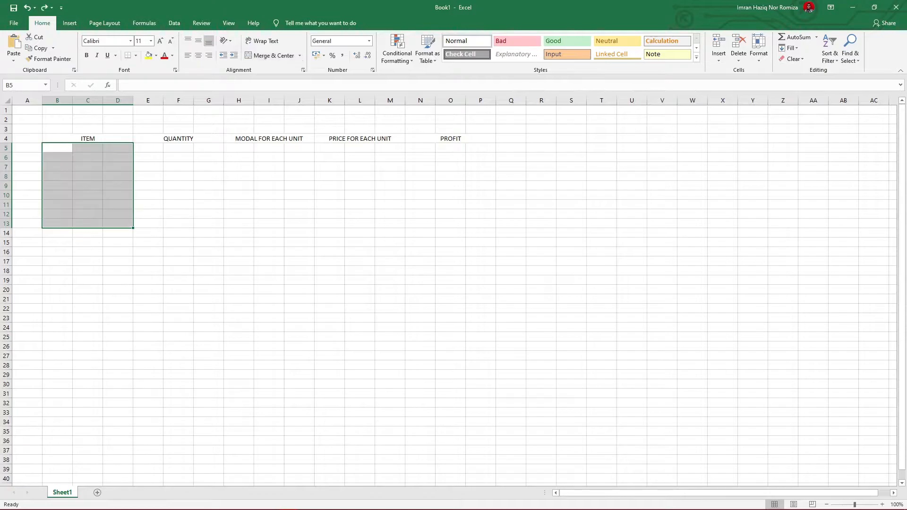
pyautogui.click(299, 55)
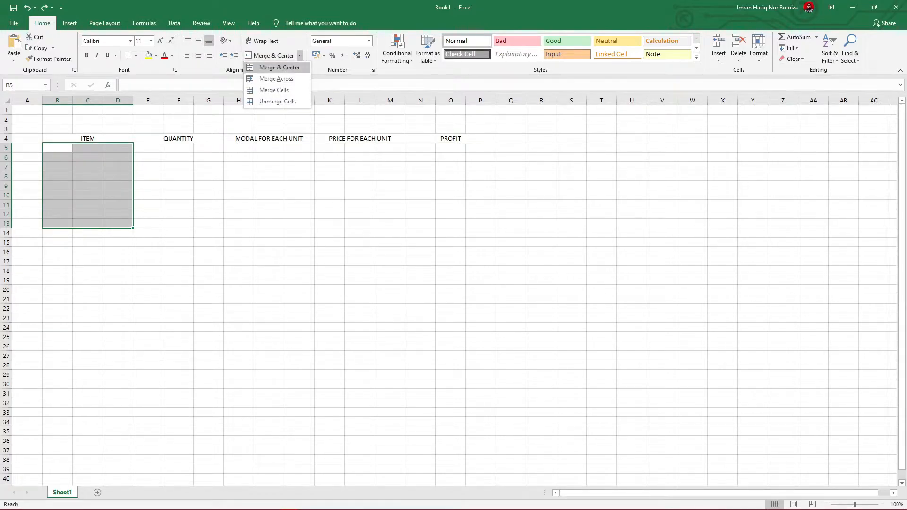
pyautogui.click(277, 78)
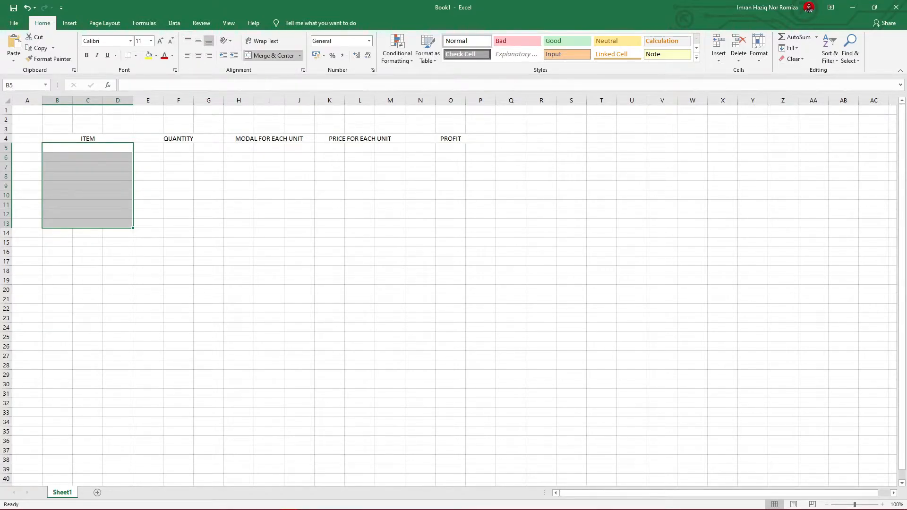
# - Try to merge and center E5:G13 under the QUANTITY heading as one block
pyautogui.press('Right')
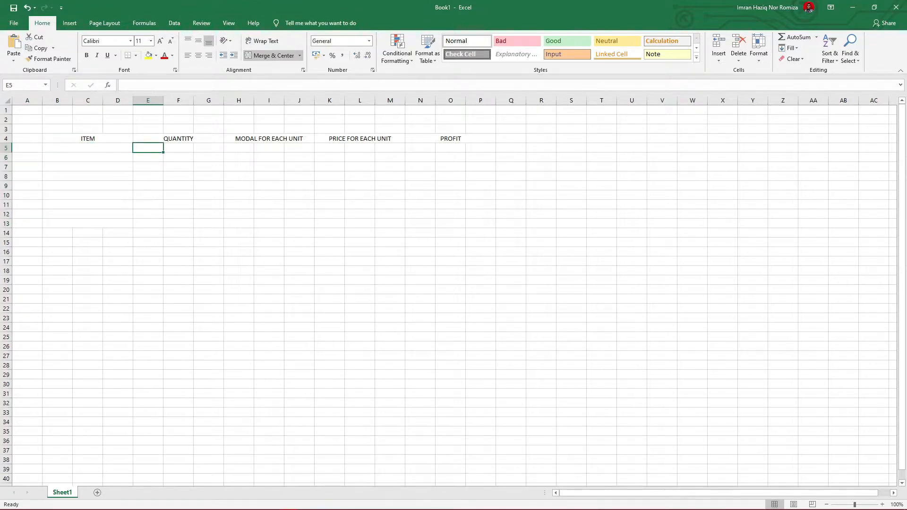
pyautogui.hotkey('shift', 'Right')
pyautogui.hotkey('shift', 'Right')
pyautogui.hotkey('shift', 'Down')
pyautogui.hotkey('shift', 'Down')
pyautogui.hotkey('shift', 'Down')
pyautogui.hotkey('shift', 'Down')
pyautogui.hotkey('shift', 'Down')
pyautogui.hotkey('shift', 'Down')
pyautogui.hotkey('shift', 'Down')
pyautogui.hotkey('shift', 'Down')
pyautogui.hotkey('alt', 'h')
pyautogui.press('m')
pyautogui.press('c')
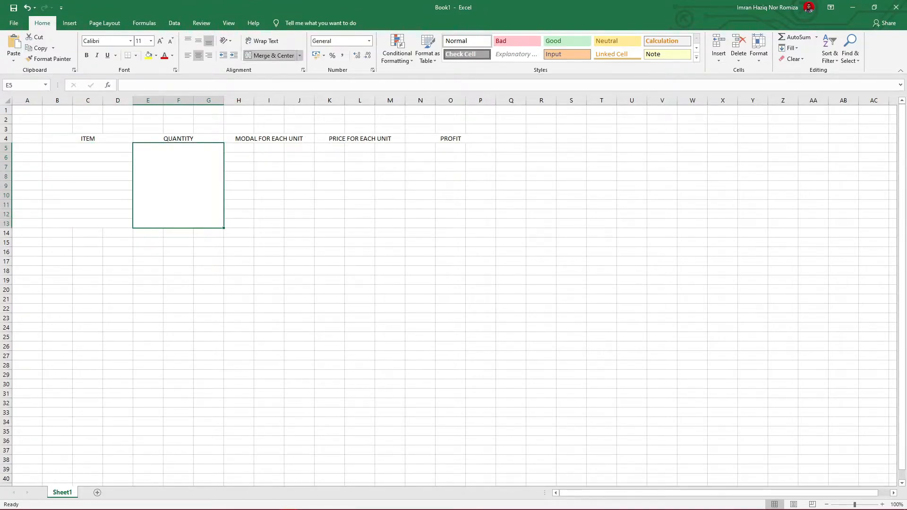
# - Try to merge and center H5:J13 under the MODAL FOR EACH UNIT heading as one block
pyautogui.press('Right')
pyautogui.hotkey('shift', 'Right')
pyautogui.hotkey('shift', 'Right')
pyautogui.hotkey('shift', 'Down')
pyautogui.hotkey('shift', 'Down')
pyautogui.hotkey('shift', 'Down')
pyautogui.hotkey('shift', 'Down')
pyautogui.hotkey('shift', 'Down')
pyautogui.hotkey('shift', 'Down')
pyautogui.hotkey('shift', 'Down')
pyautogui.hotkey('shift', 'Down')
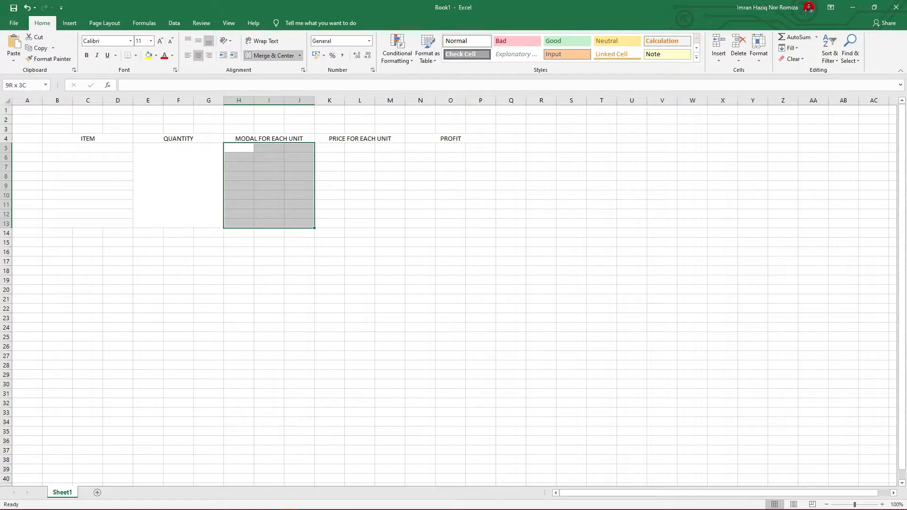
pyautogui.hotkey('alt', 'h')
pyautogui.press('m')
pyautogui.press('c')
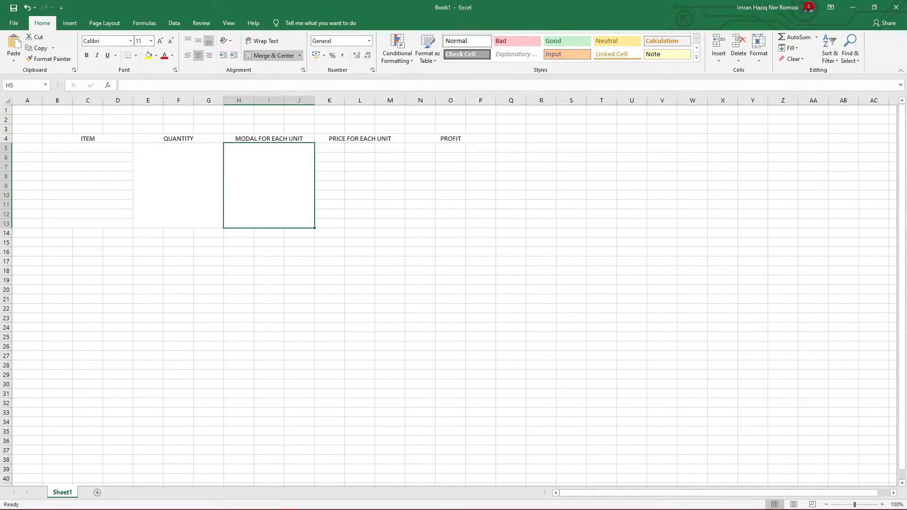
# - Undo the block merges of H5:J13 and E5:G13
pyautogui.press('Left')
pyautogui.hotkey('ctrl', 'z')
pyautogui.hotkey('ctrl', 'z')
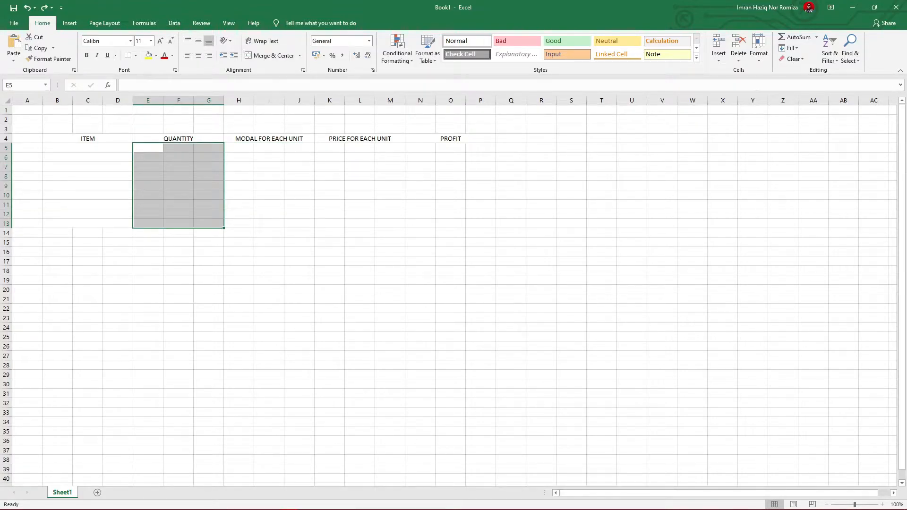
# - Apply Merge Across to E5:G13 so each row under the QUANTITY heading becomes one cell
pyautogui.moveTo(148, 148); pyautogui.dragTo(208, 233)
pyautogui.hotkey('shift', 'Up')
pyautogui.hotkey('alt', 'h')
pyautogui.press('m')
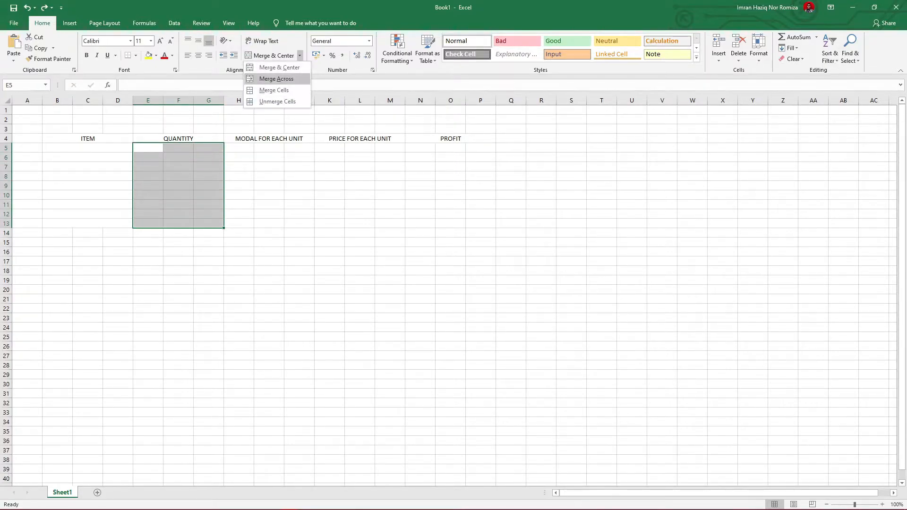
pyautogui.press('a')
# - Merge and center H5:J13 under the MODAL FOR EACH UNIT heading, undo that, and apply Merge Across to the range instead
pyautogui.press('Right')
pyautogui.hotkey('shift', 'Right')
pyautogui.hotkey('shift', 'Right')
pyautogui.hotkey('shift', 'Down')
pyautogui.hotkey('shift', 'Down')
pyautogui.hotkey('shift', 'Down')
pyautogui.hotkey('shift', 'Down')
pyautogui.hotkey('shift', 'Down')
pyautogui.hotkey('shift', 'Down')
pyautogui.hotkey('shift', 'Down')
pyautogui.hotkey('shift', 'Down')
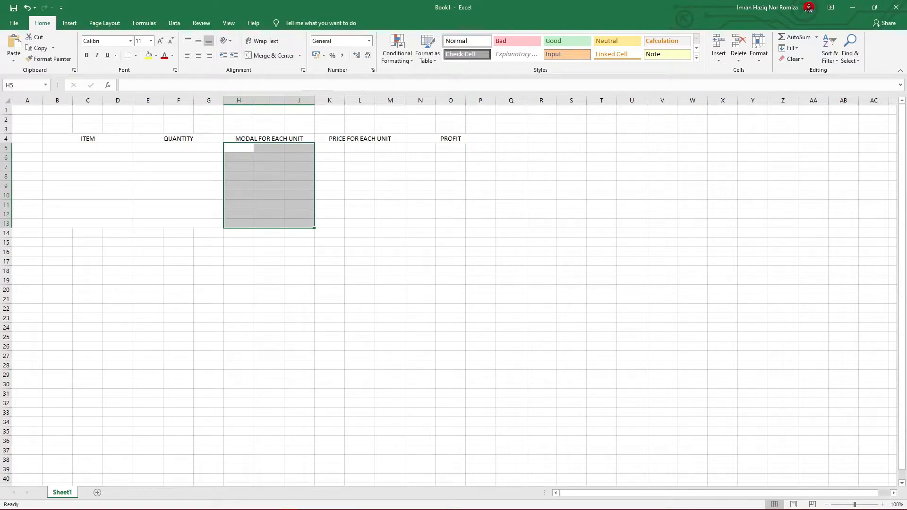
pyautogui.hotkey('alt', 'h')
pyautogui.press('m')
pyautogui.press('c')
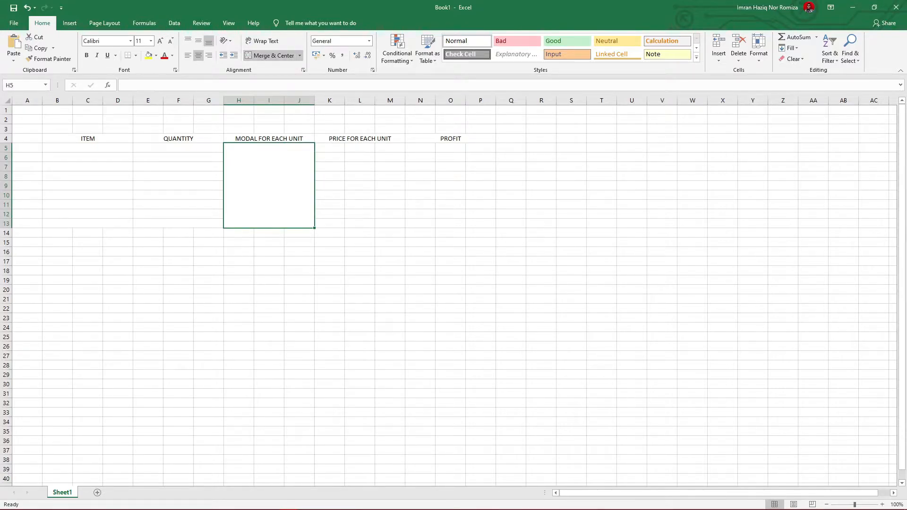
pyautogui.hotkey('ctrl', 'z')
pyautogui.hotkey('alt', 'h')
pyautogui.press('m')
pyautogui.press('Down')
pyautogui.press('Down')
pyautogui.press('Escape')
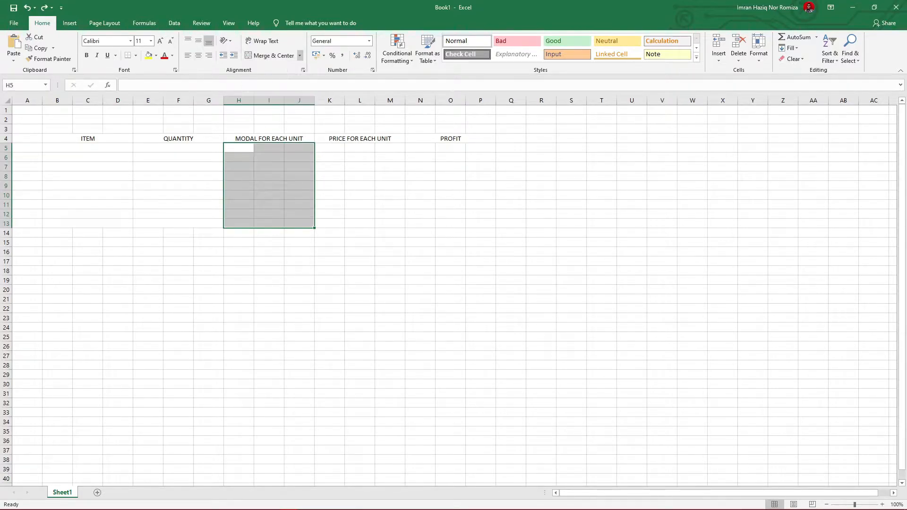
# - Apply Merge Across to K5:M13 so each row under the PRICE FOR EACH UNIT heading becomes one cell
pyautogui.moveTo(330, 148); pyautogui.dragTo(390, 223)
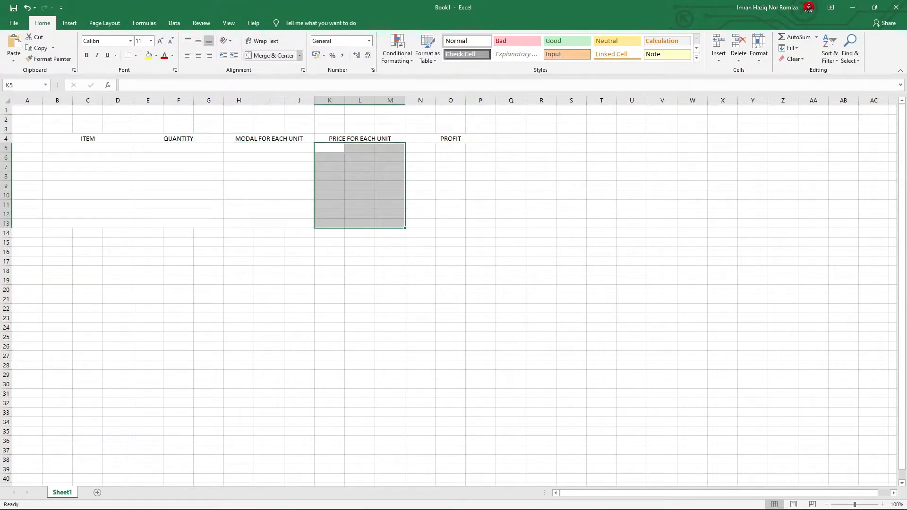
pyautogui.hotkey('alt', 'h')
pyautogui.press('m')
pyautogui.press('c')
pyautogui.hotkey('alt', 'h')
pyautogui.press('m')
pyautogui.press('a')
# - Apply Merge Across to N5:P13 so each row under the PROFIT heading becomes one cell
pyautogui.moveTo(420, 148); pyautogui.dragTo(481, 223)
pyautogui.click(299, 55)
pyautogui.click(265, 81)
# - Apply All Borders to the whole table range B4:P13, including the heading row
pyautogui.click(88, 139)
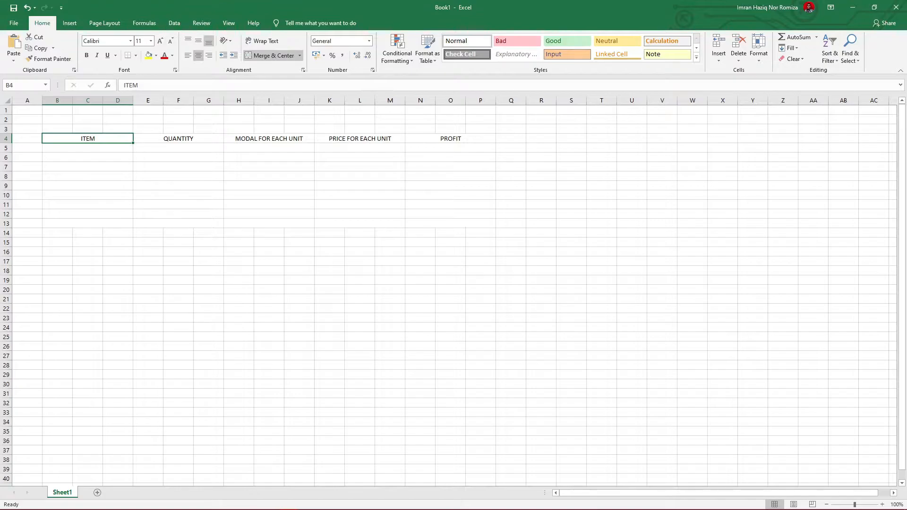
pyautogui.moveTo(88, 139); pyautogui.dragTo(463, 222)
pyautogui.rightClick(293, 190)
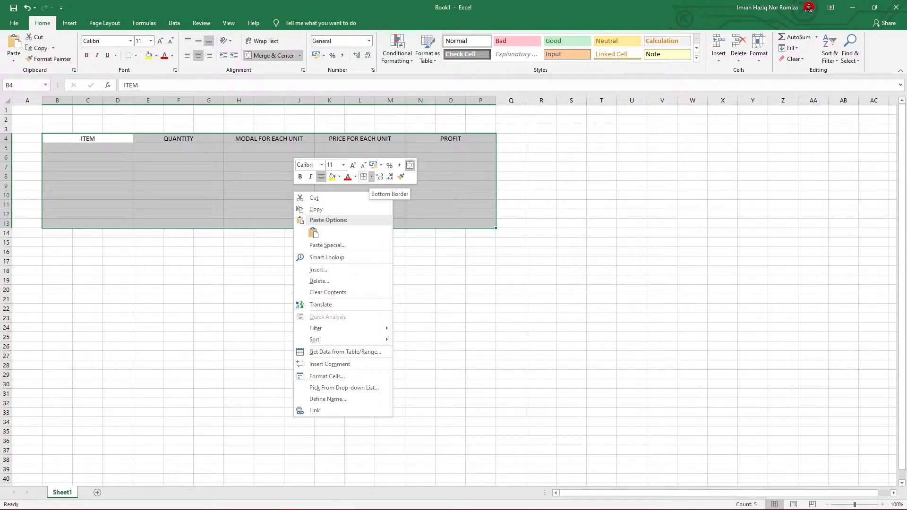
pyautogui.click(371, 176)
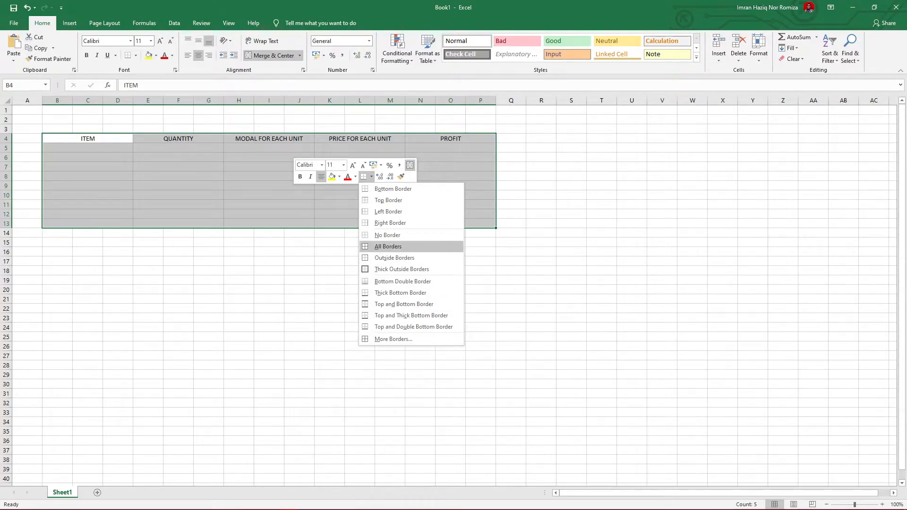
pyautogui.click(388, 246)
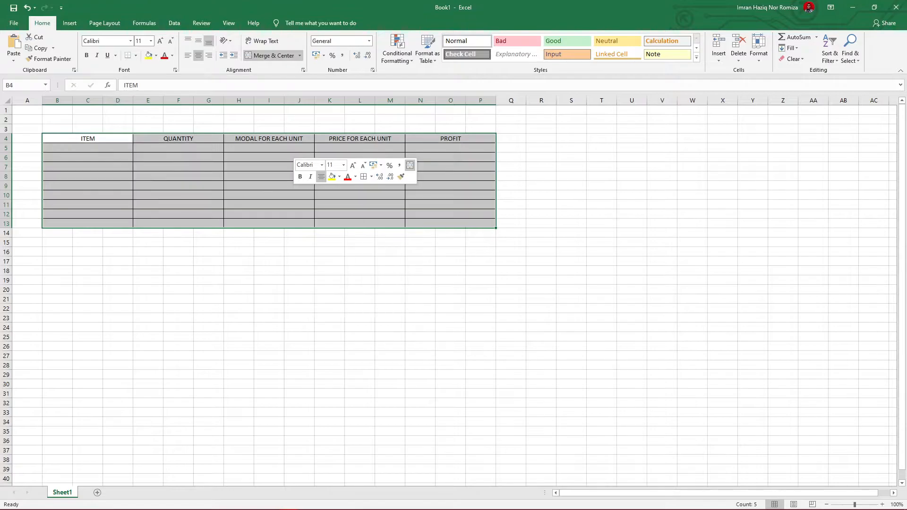
pyautogui.click(390, 242)
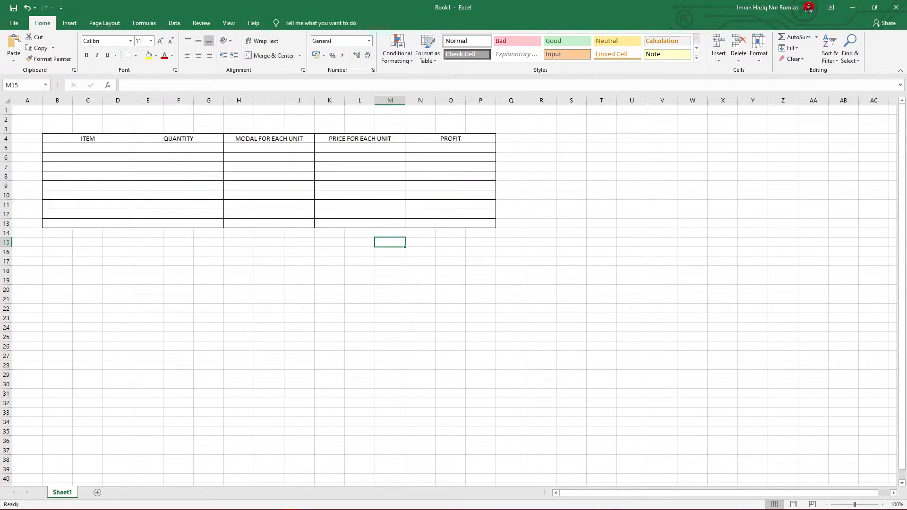
pyautogui.moveTo(87, 138); pyautogui.dragTo(481, 233)
pyautogui.click(359, 280)
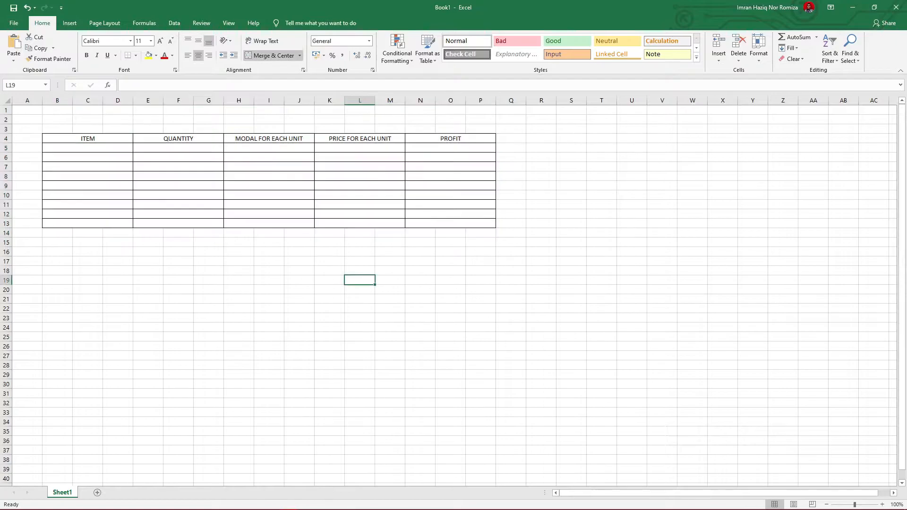
pyautogui.moveTo(117, 281); pyautogui.dragTo(450, 328)
pyautogui.click(238, 243)
pyautogui.click(208, 261)
pyautogui.click(88, 129)
pyautogui.click(57, 129)
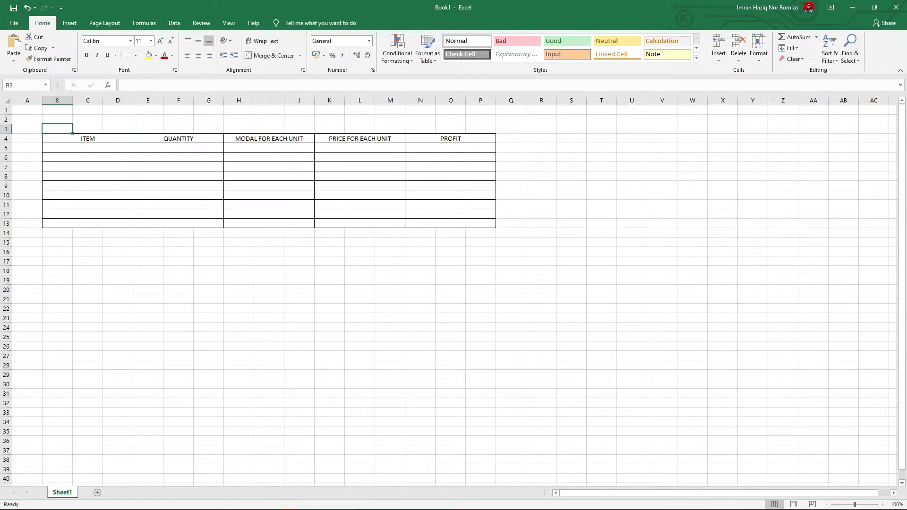
pyautogui.moveTo(148, 129); pyautogui.dragTo(178, 129)
pyautogui.click(360, 129)
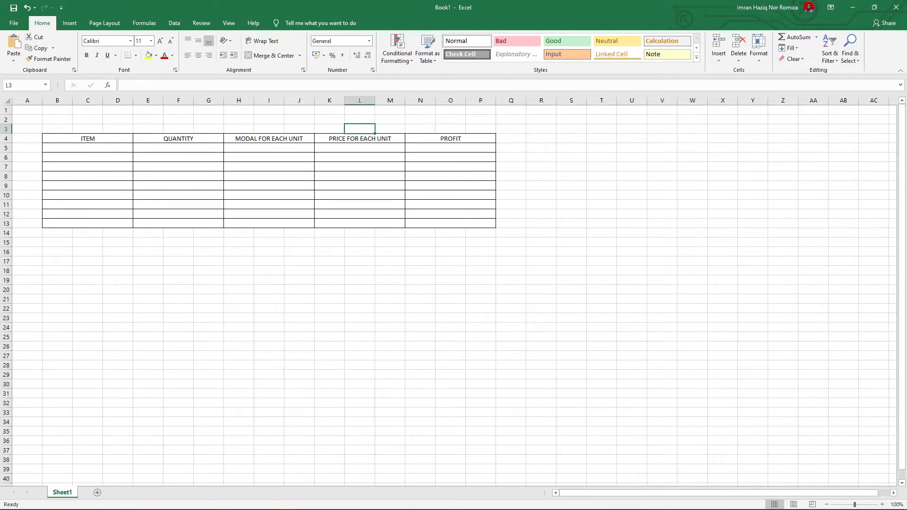
pyautogui.click(87, 129)
pyautogui.click(88, 139)
pyautogui.click(88, 129)
pyautogui.click(87, 138)
# - Apply Thick Outside Borders to the heading row from ITEM to PROFIT, B4:P4
pyautogui.moveTo(87, 138); pyautogui.dragTo(450, 138)
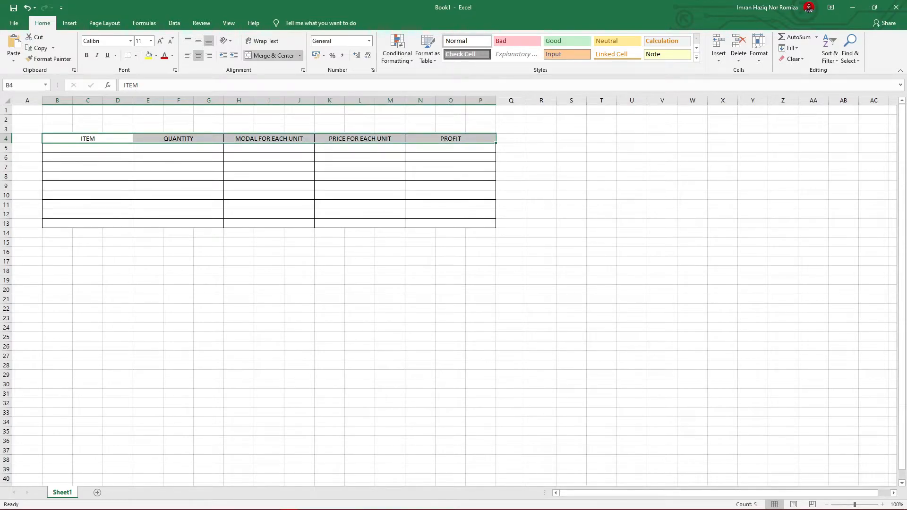
pyautogui.rightClick(360, 139)
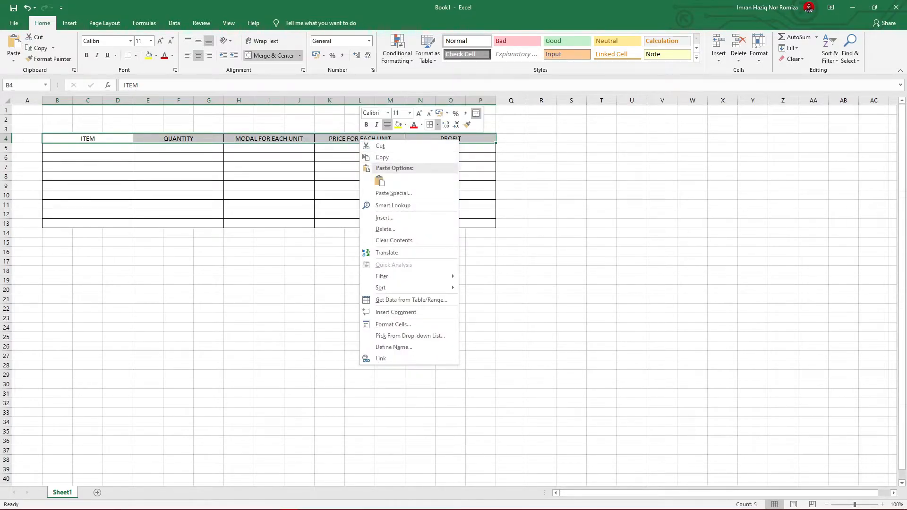
pyautogui.click(438, 125)
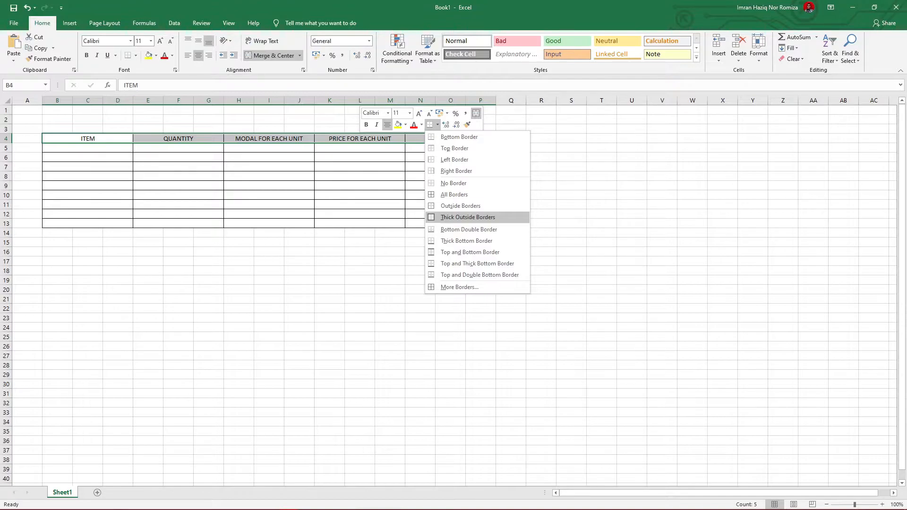
pyautogui.click(467, 217)
pyautogui.click(390, 253)
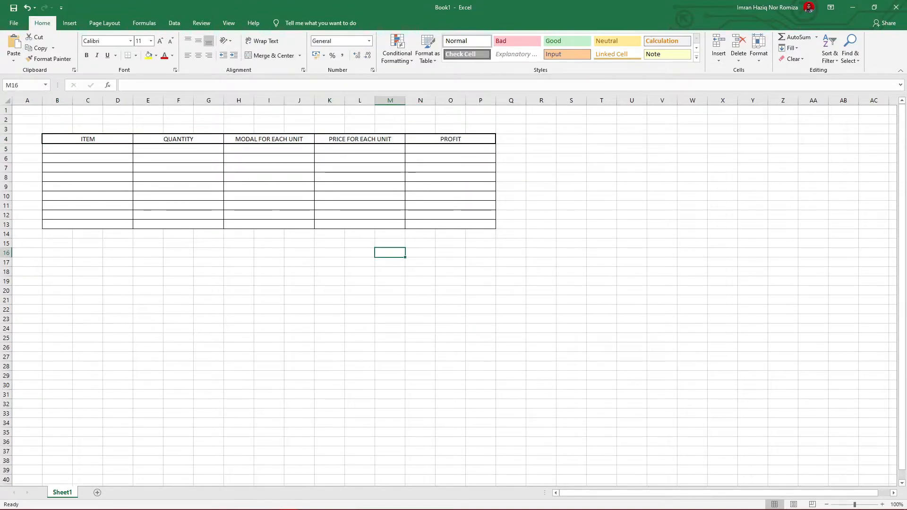
# - Paste the items Television, Microwave, Fridge, Blender, Wall Fan, Standing Fan, Air Conditioner, Hair Dryer and Coffee Maker into rows 5 to 13 under ITEM
pyautogui.click(88, 148)
pyautogui.click(88, 158)
pyautogui.click(88, 215)
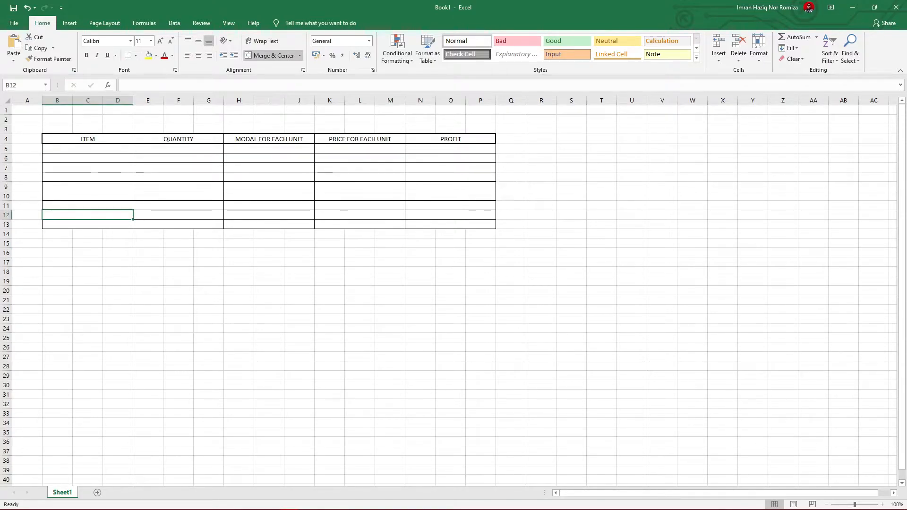
pyautogui.click(88, 224)
pyautogui.click(88, 215)
pyautogui.moveTo(88, 158); pyautogui.dragTo(88, 149)
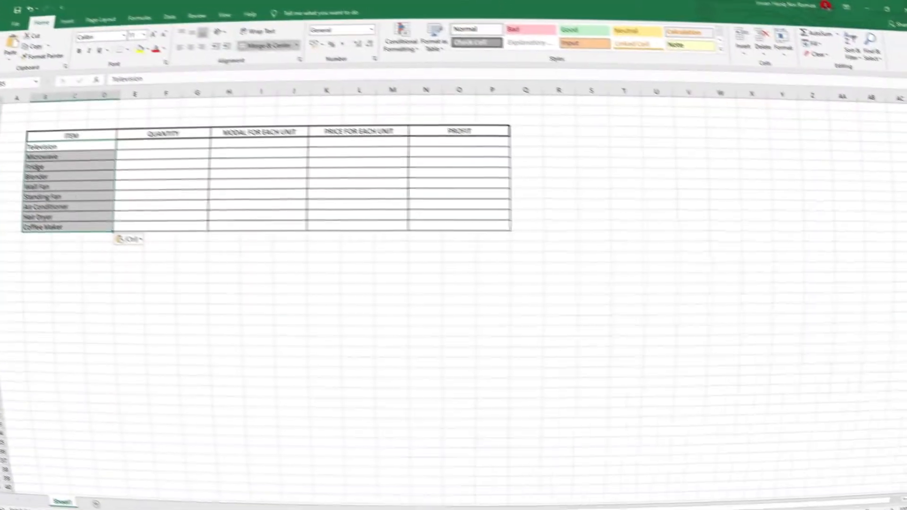
# - Review the entries in the ITEM column one by one, from Television down to Coffee Maker
pyautogui.click(69, 237)
pyautogui.click(68, 258)
pyautogui.click(71, 147)
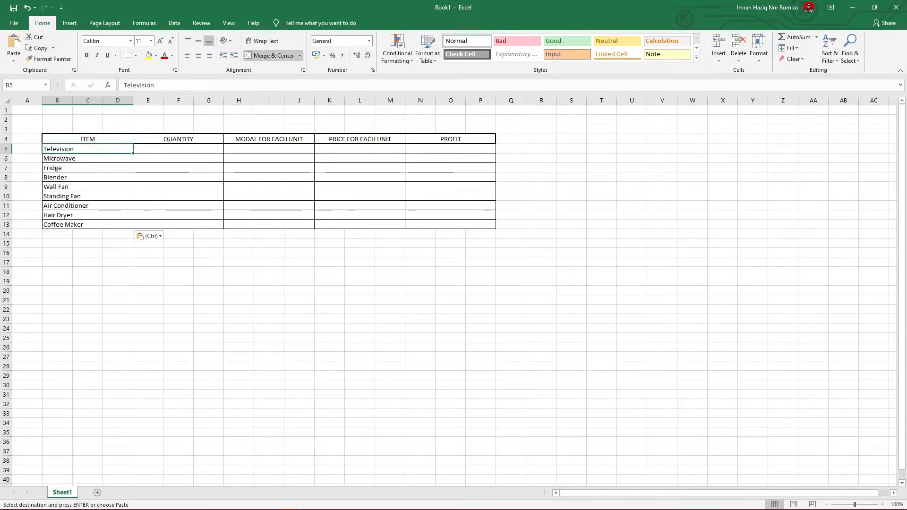
pyautogui.click(71, 158)
pyautogui.click(71, 168)
pyautogui.click(71, 148)
pyautogui.press('Down')
pyautogui.press('Down')
pyautogui.press('Down')
pyautogui.press('Down')
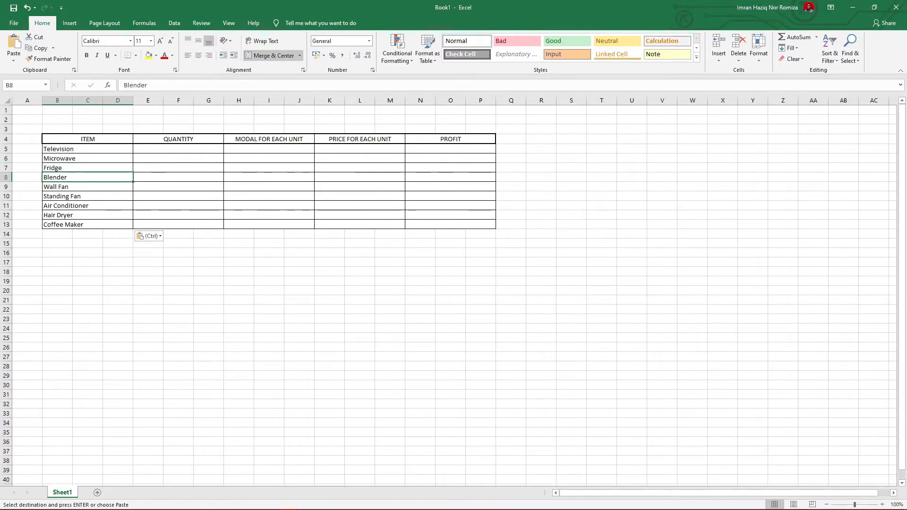
pyautogui.press('Down')
pyautogui.press('Down')
pyautogui.press('Down')
pyautogui.press('Down')
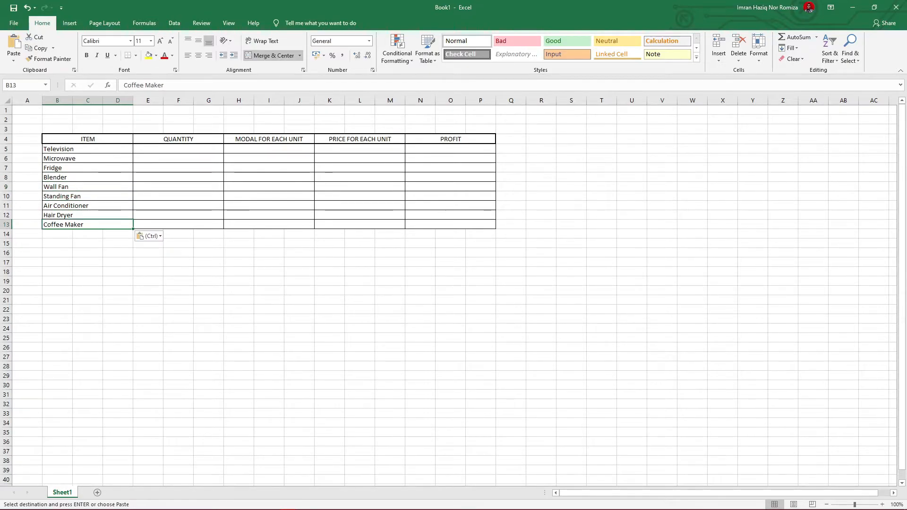
# - Fill in the quantity, modal and price figures for all nine items in rows 5 to 13, starting with Television's quantity of 22000
pyautogui.click(178, 149)
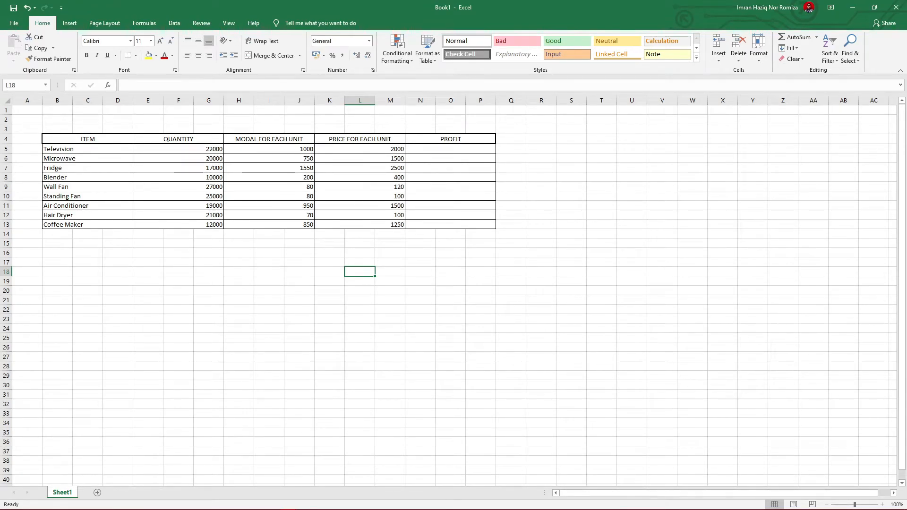
# - Apply the Currency number format to the modal, price and profit cells H5:P13
pyautogui.click(450, 149)
pyautogui.click(450, 158)
pyautogui.click(450, 149)
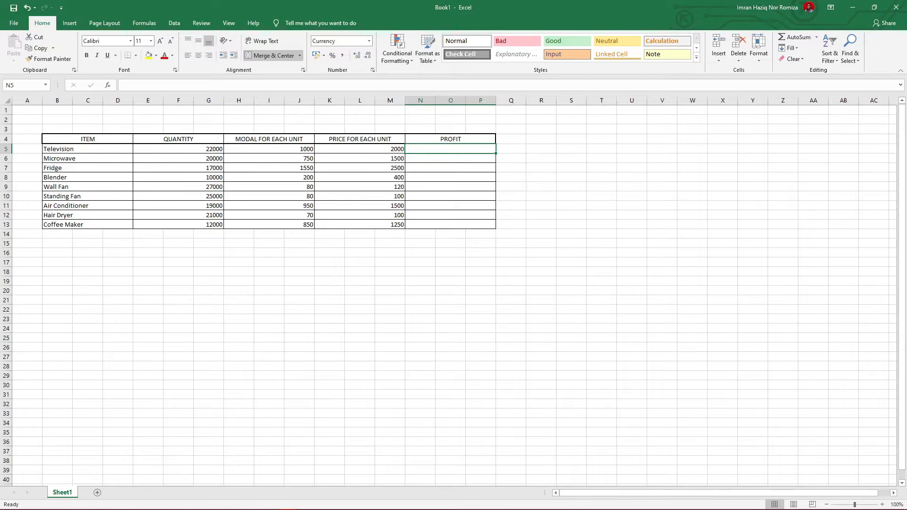
pyautogui.click(269, 149)
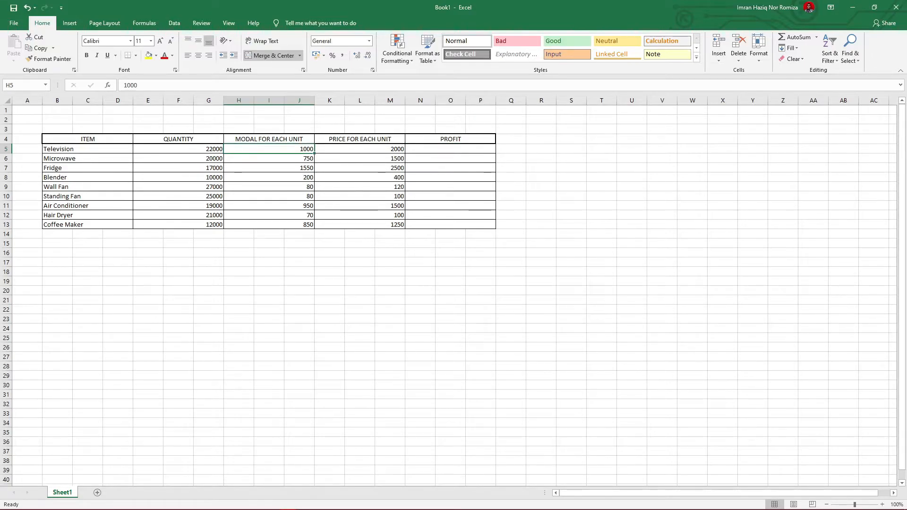
pyautogui.moveTo(269, 149); pyautogui.dragTo(481, 224)
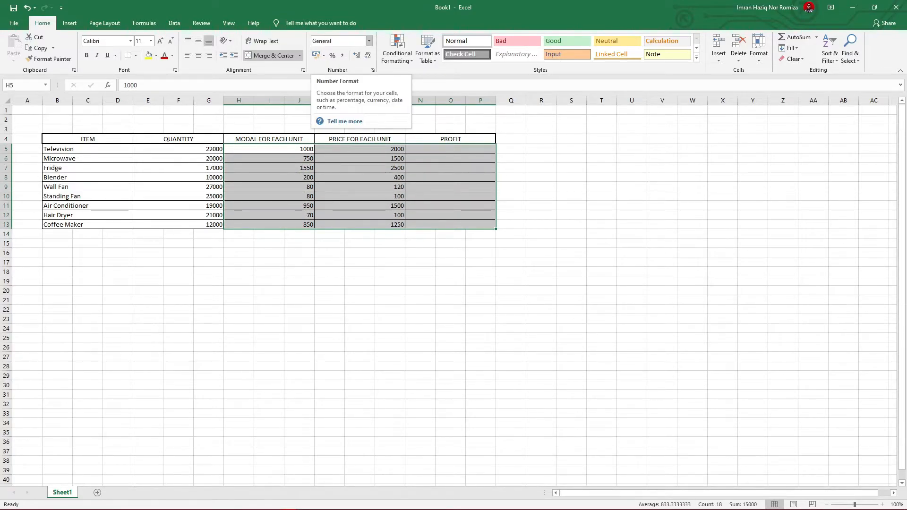
pyautogui.click(324, 55)
pyautogui.click(369, 41)
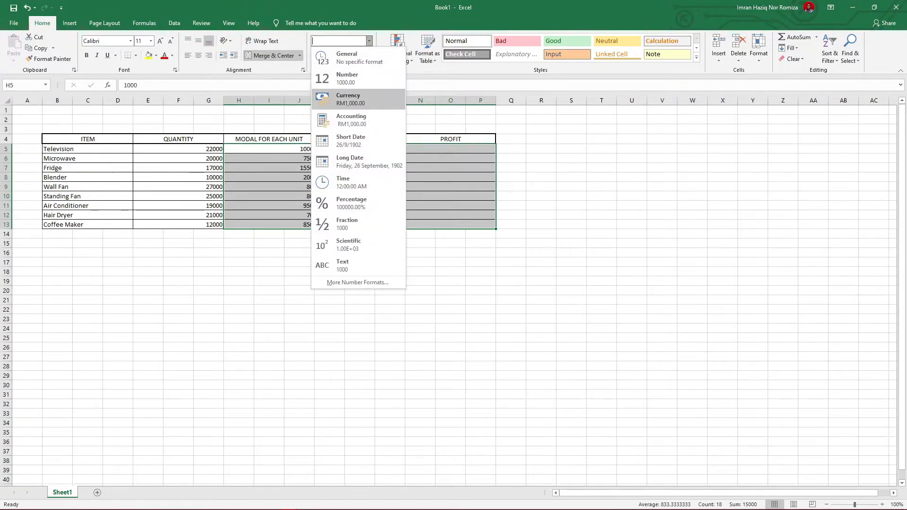
pyautogui.click(348, 98)
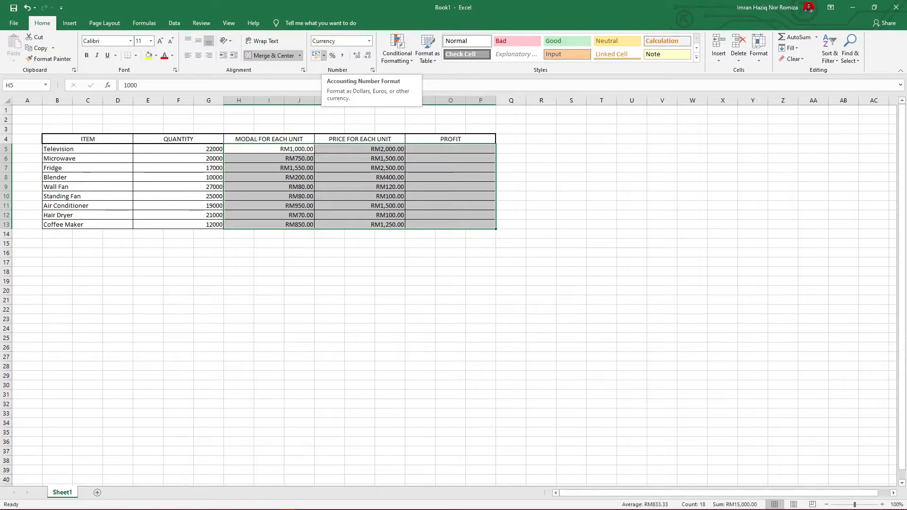
# - Try the RM English (Malaysia) accounting format on the modal, price and profit cells and undo it
pyautogui.click(323, 56)
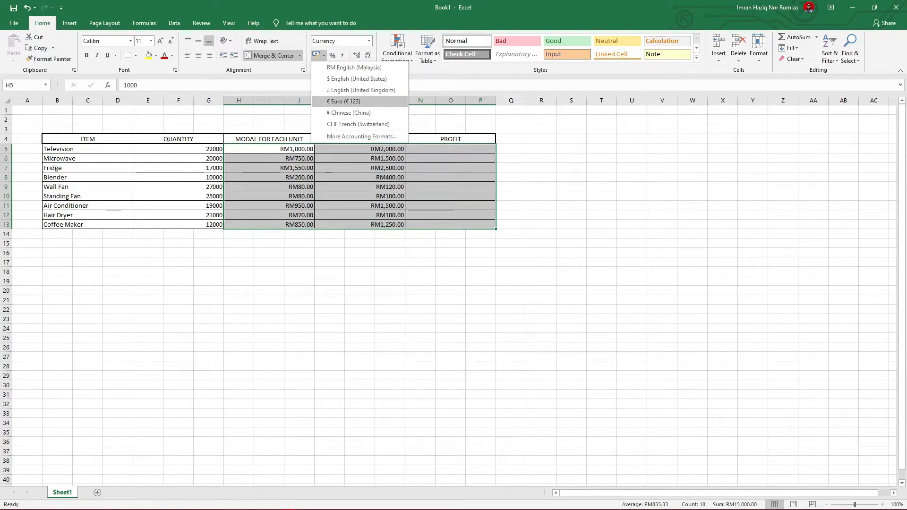
pyautogui.click(372, 69)
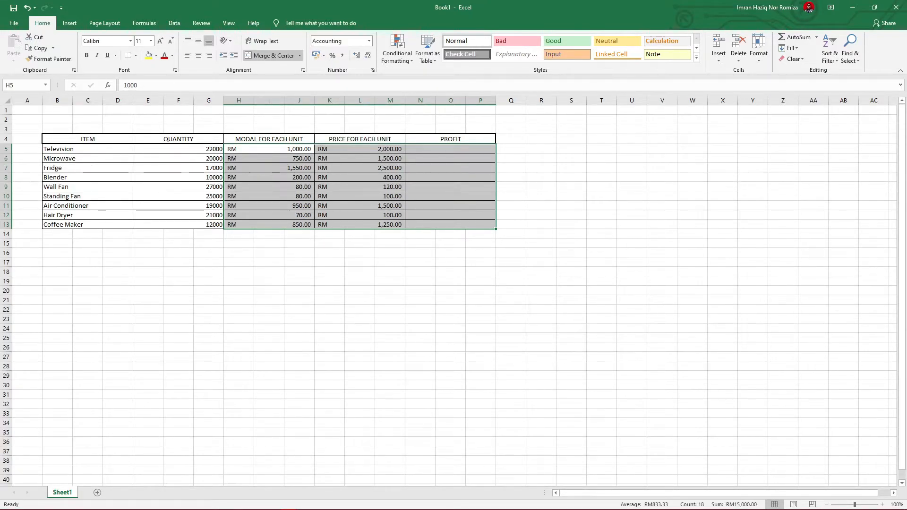
pyautogui.hotkey('ctrl', 'z')
pyautogui.click(420, 243)
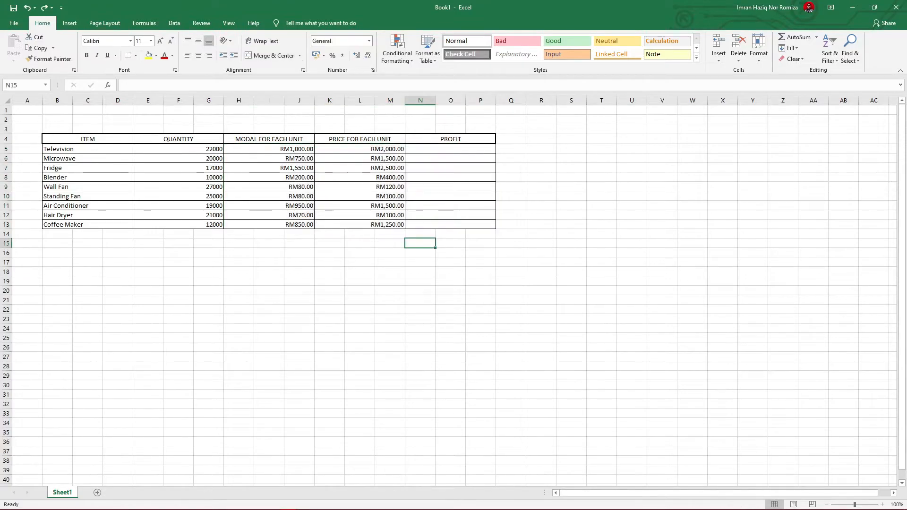
# - Enter the Television profit formula =(K5*E5)-(H5*E5) in N5, subtracting modal times quantity from price times quantity
pyautogui.click(450, 149)
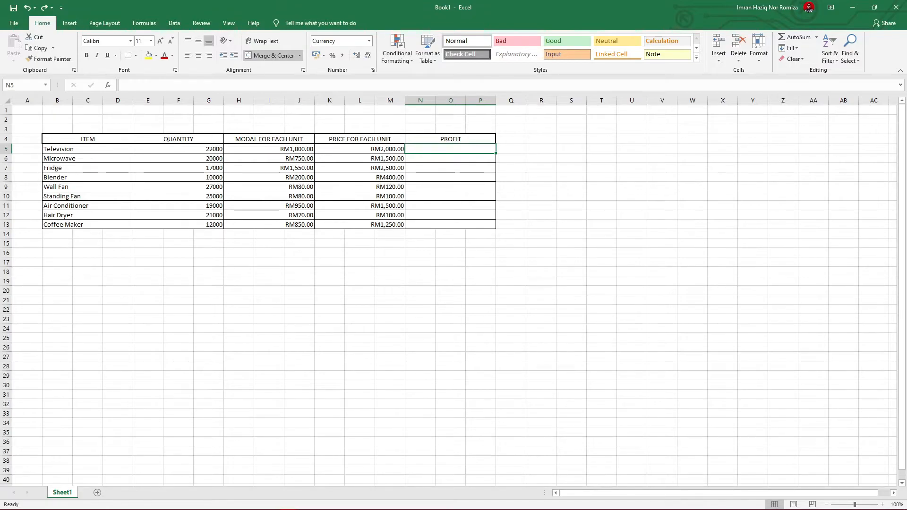
pyautogui.press('Left')
pyautogui.press('Left')
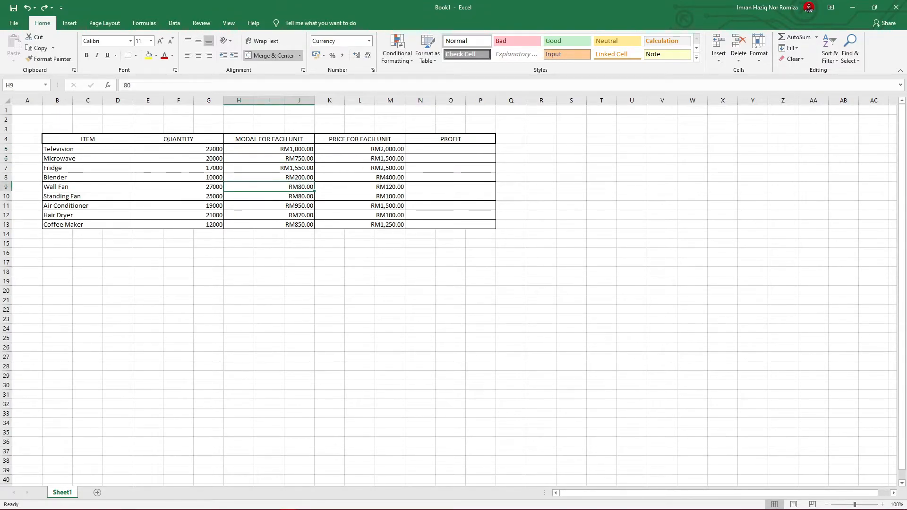
pyautogui.press('Right')
pyautogui.press('Right')
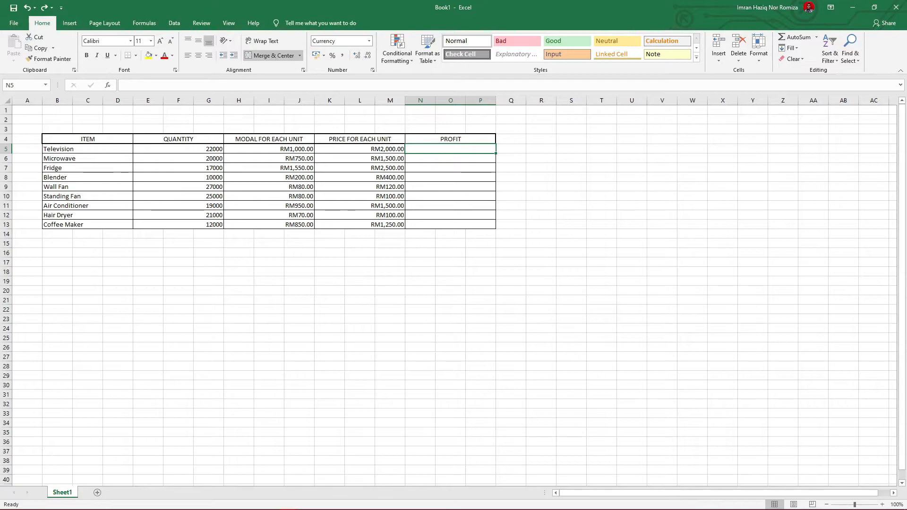
pyautogui.write('=')
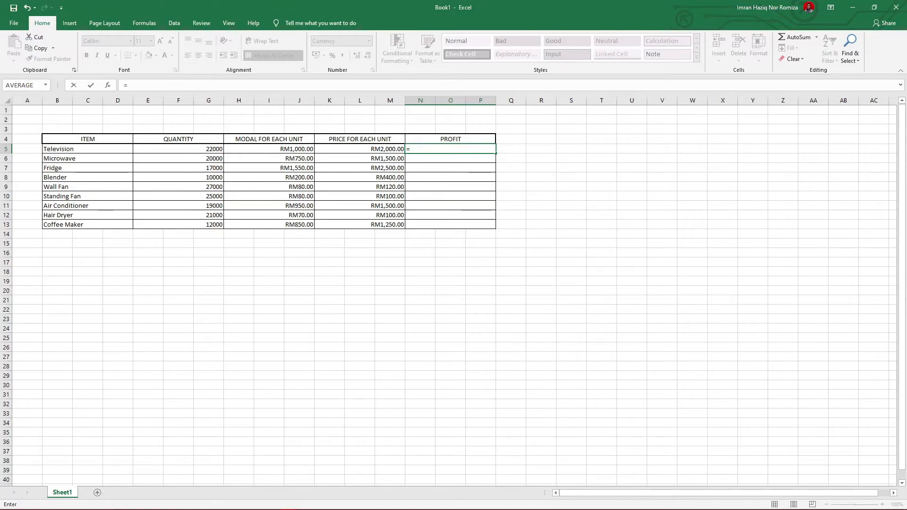
pyautogui.write('(')
pyautogui.click(360, 149)
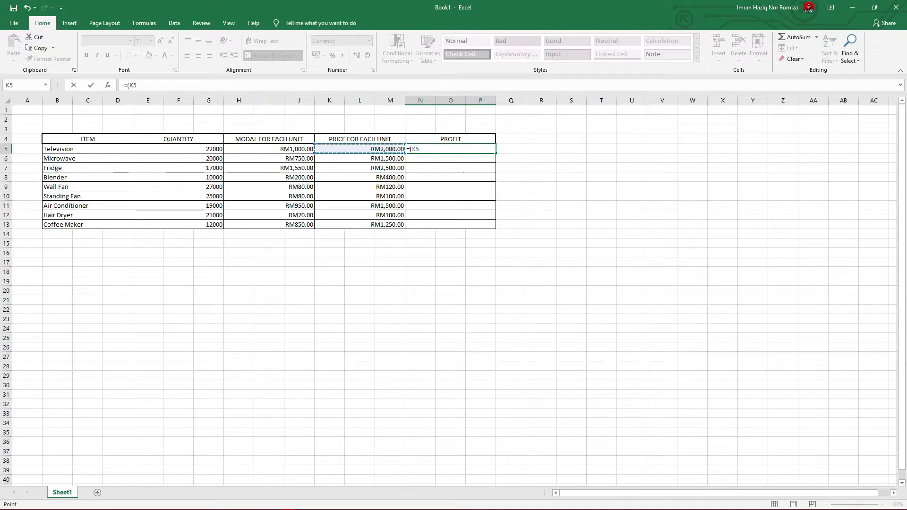
pyautogui.write('*')
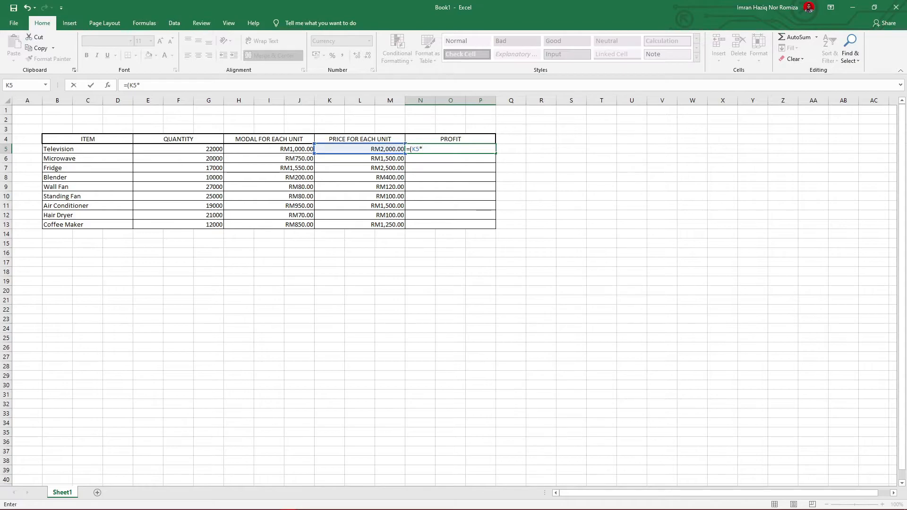
pyautogui.click(178, 149)
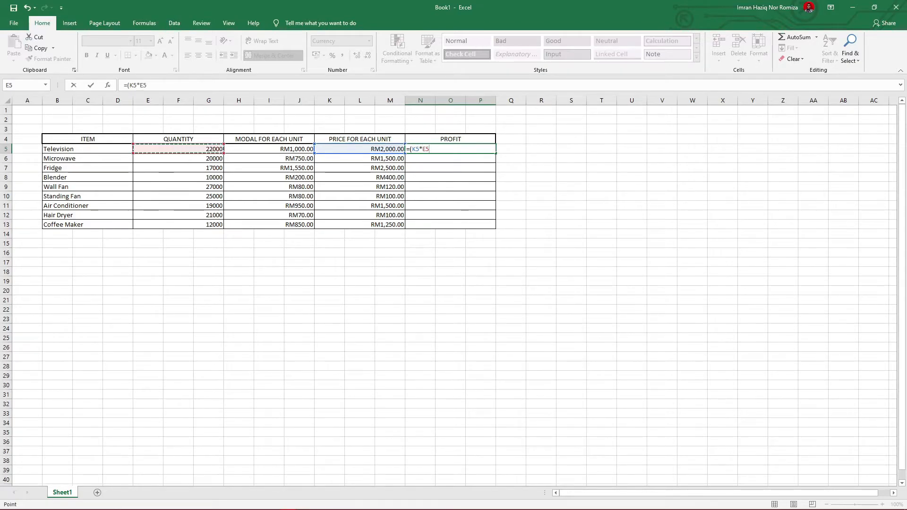
pyautogui.write(')-')
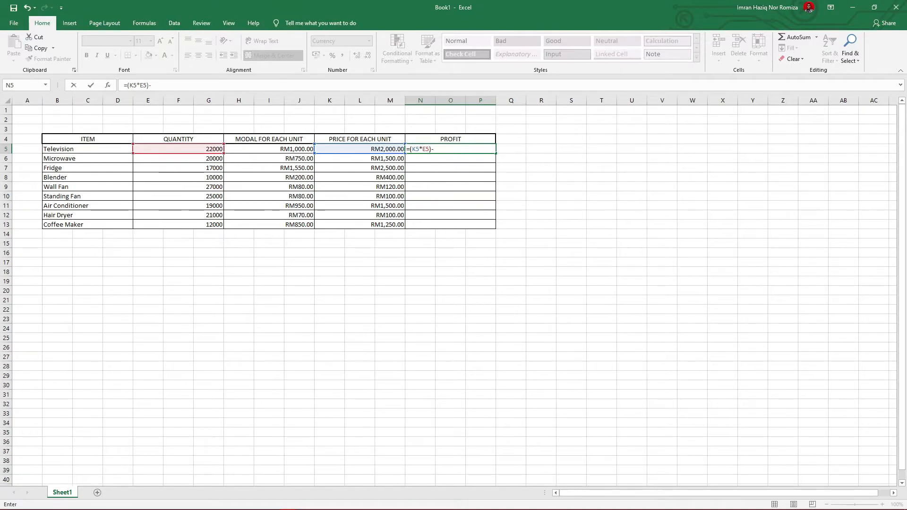
pyautogui.write('(')
pyautogui.click(269, 149)
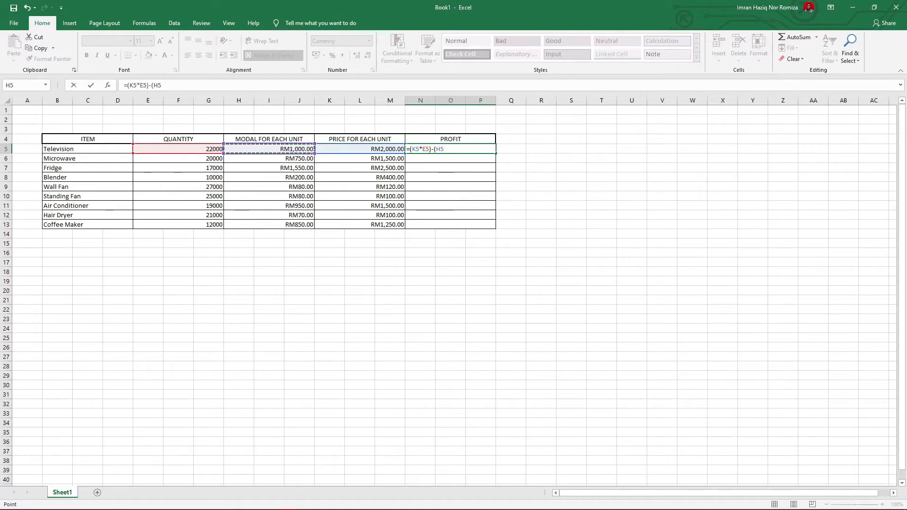
pyautogui.write('*')
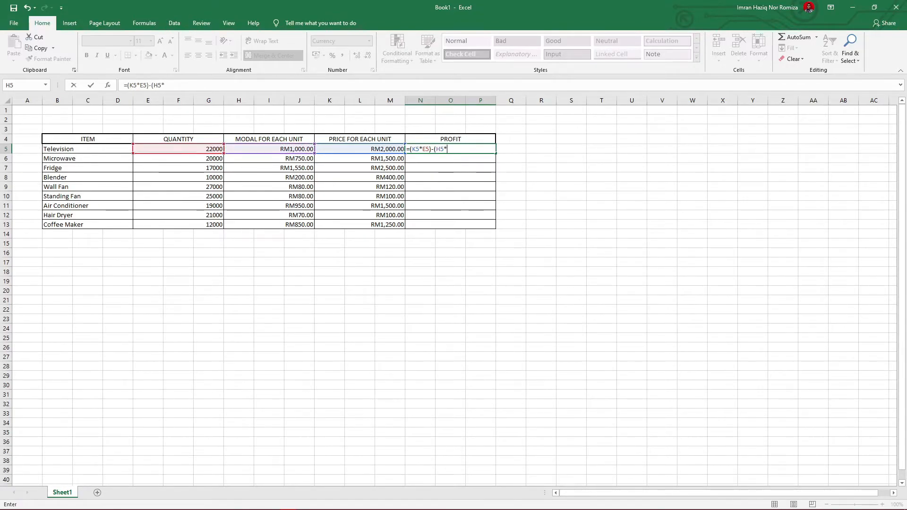
pyautogui.click(178, 149)
pyautogui.write(')')
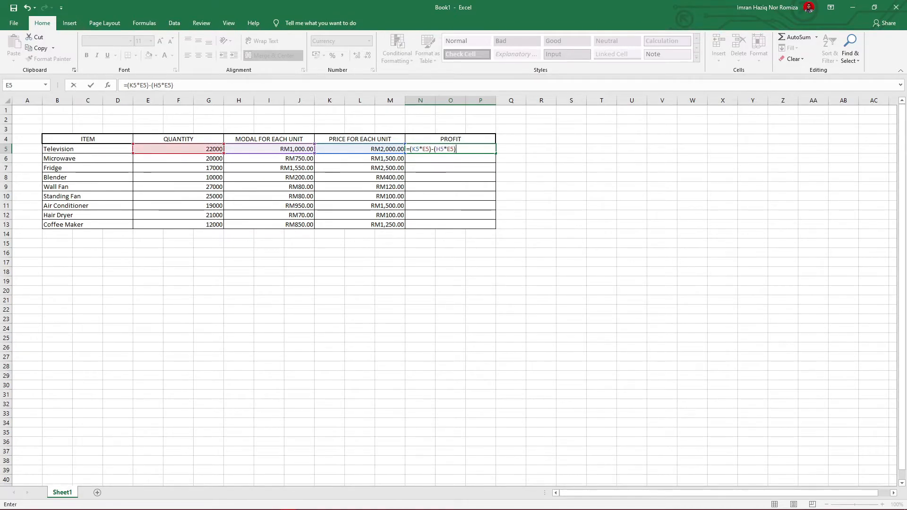
pyautogui.press('Return')
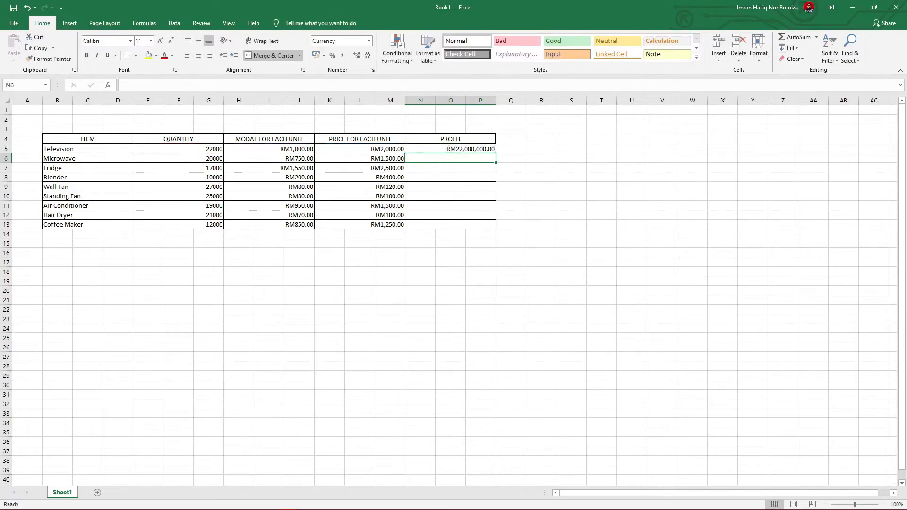
# - Review the Television profit formula and look over the PROFIT cells from Microwave down to Coffee Maker
pyautogui.press('Up')
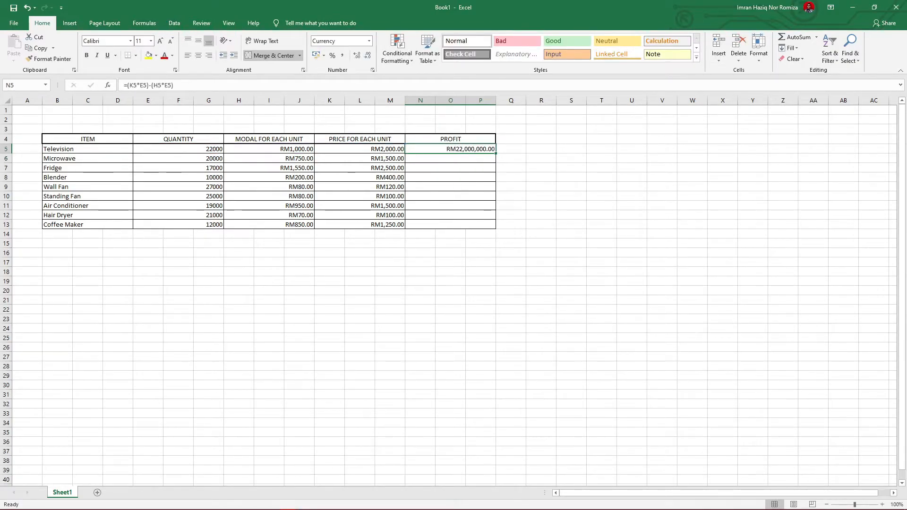
pyautogui.press('Down')
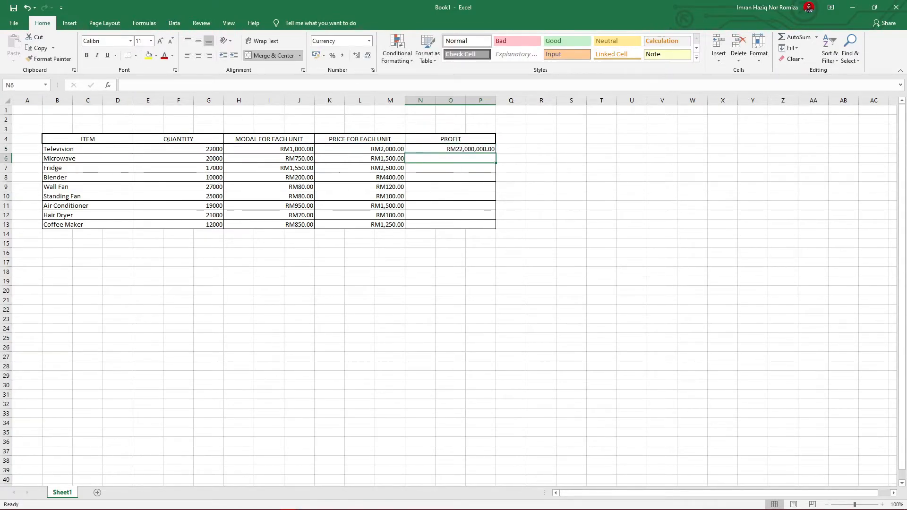
pyautogui.press('Down')
pyautogui.press('Down')
pyautogui.press('Down')
pyautogui.press('Down')
pyautogui.press('Down')
pyautogui.press('Down')
pyautogui.press('Down')
pyautogui.press('Up')
pyautogui.press('Up')
pyautogui.press('Up')
pyautogui.press('Up')
pyautogui.press('Up')
pyautogui.press('Up')
pyautogui.press('Up')
pyautogui.press('Up')
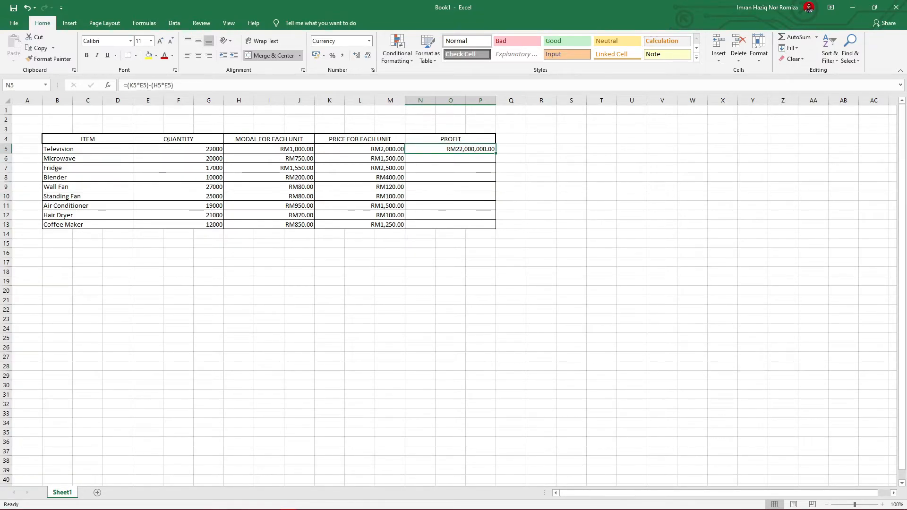
# - Copy the Television profit formula down through the Coffee Maker row and restore thin borders between the PROFIT rows
pyautogui.moveTo(495, 153); pyautogui.dragTo(495, 229)
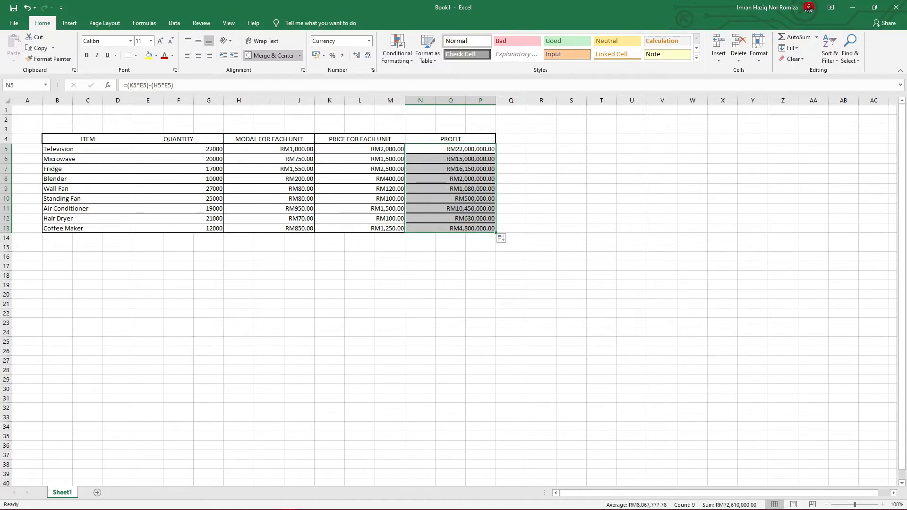
pyautogui.click(360, 266)
pyautogui.moveTo(87, 140); pyautogui.dragTo(466, 228)
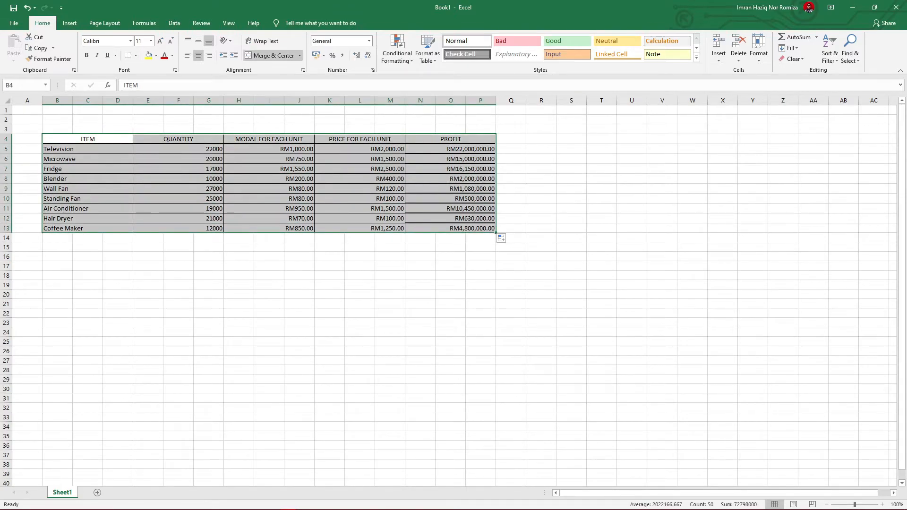
pyautogui.click(238, 276)
pyautogui.click(88, 139)
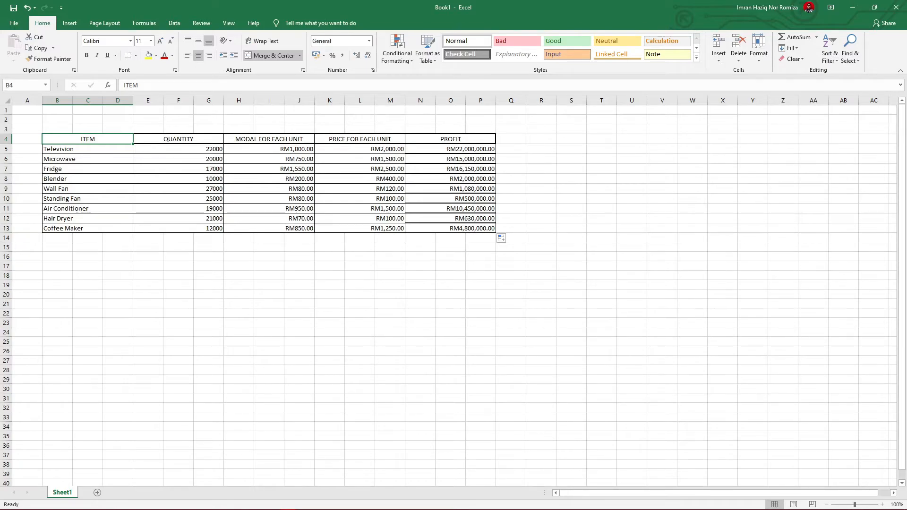
pyautogui.click(269, 322)
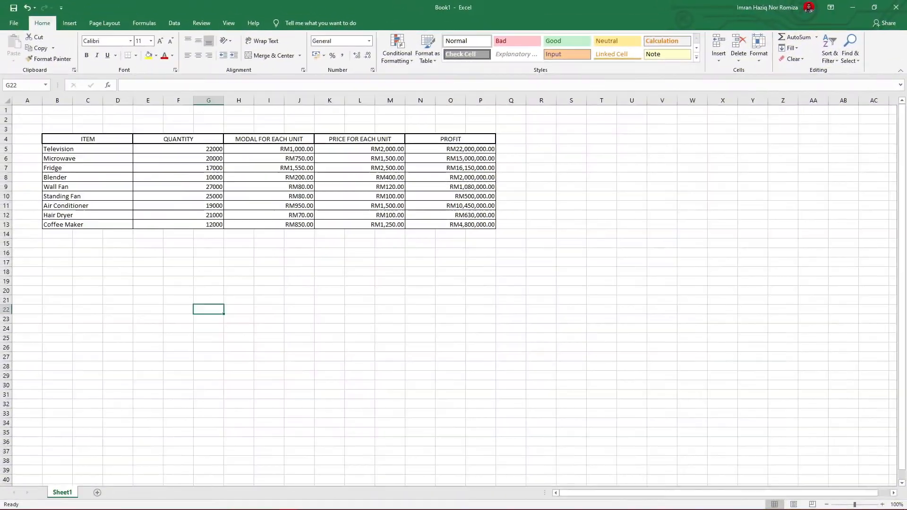
pyautogui.click(178, 281)
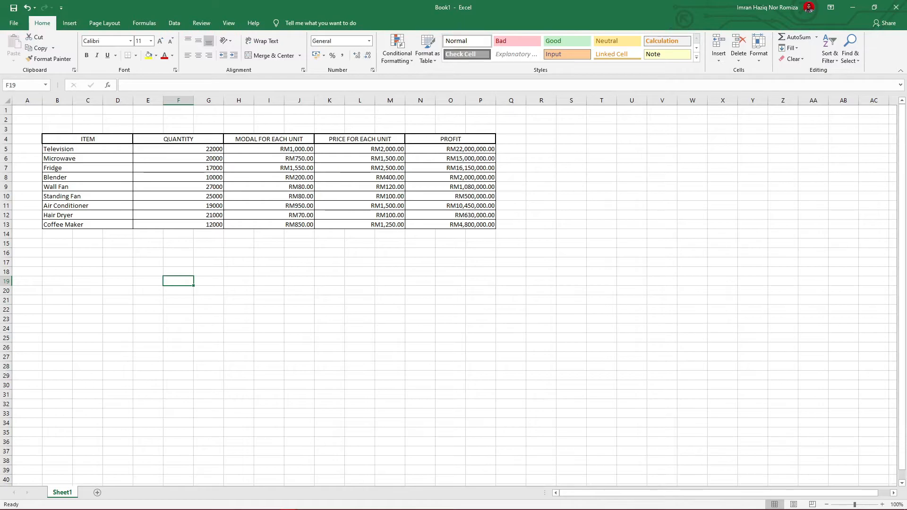
# - Insert an empty 2-D Clustered Column chart on the sheet
pyautogui.click(69, 22)
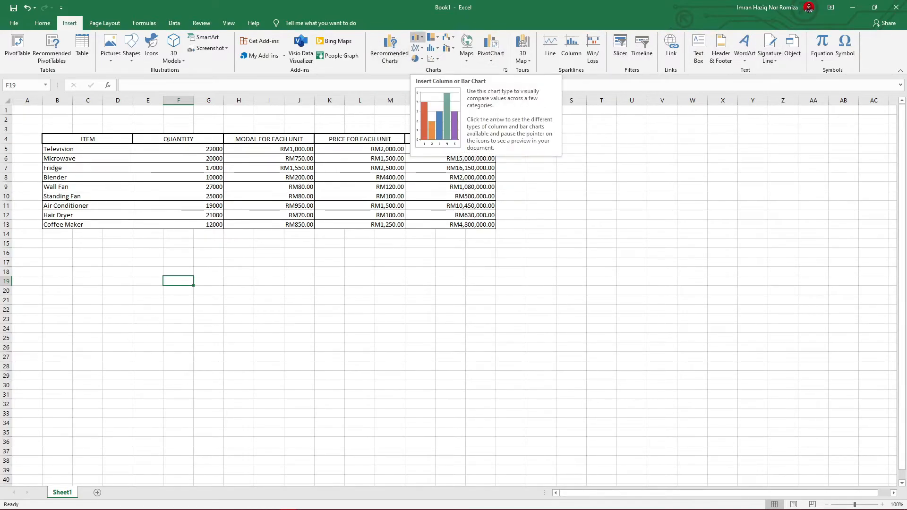
pyautogui.click(416, 37)
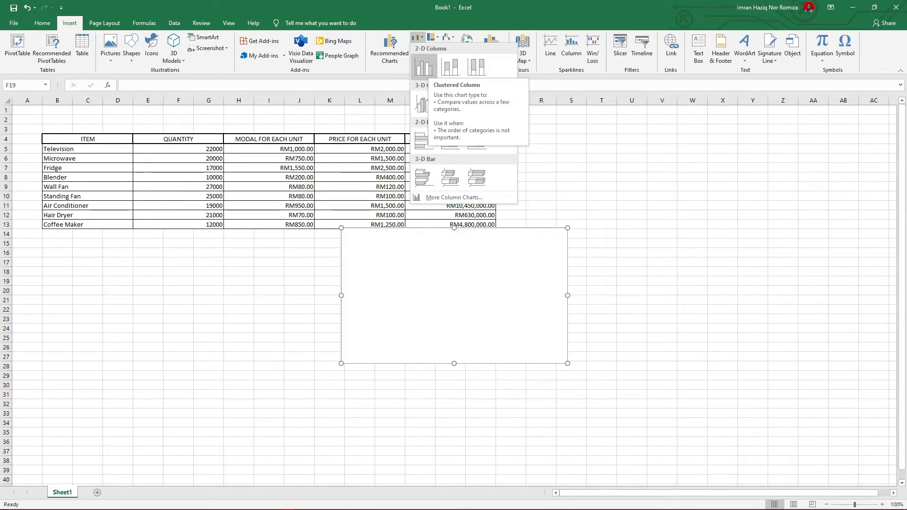
pyautogui.click(424, 66)
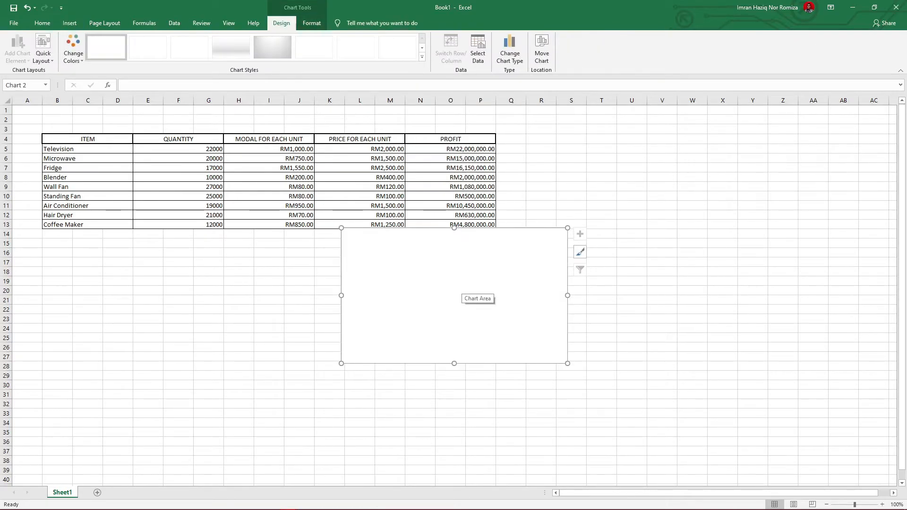
# - Move the empty chart below the table and enlarge it to span columns E to AA and rows 15 to 33
pyautogui.moveTo(461, 289); pyautogui.dragTo(261, 340)
pyautogui.moveTo(141, 347); pyautogui.dragTo(134, 347)
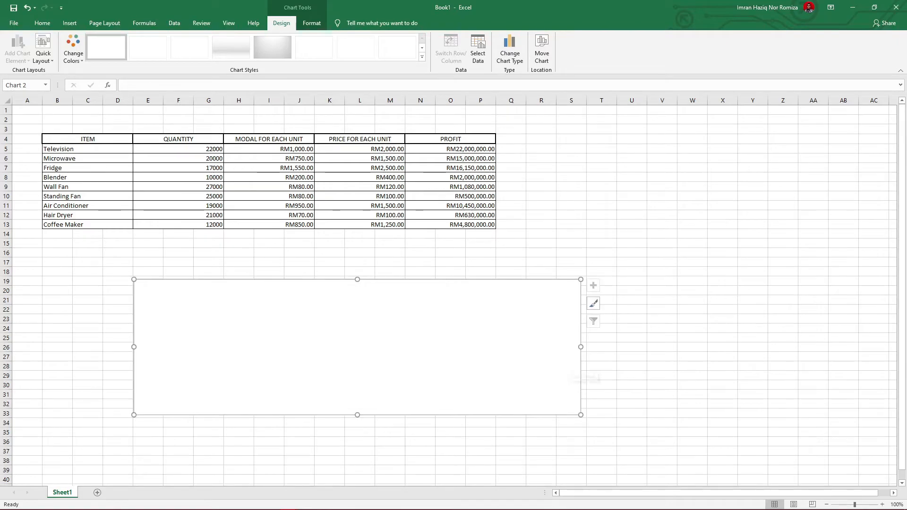
pyautogui.moveTo(580, 347); pyautogui.dragTo(826, 347)
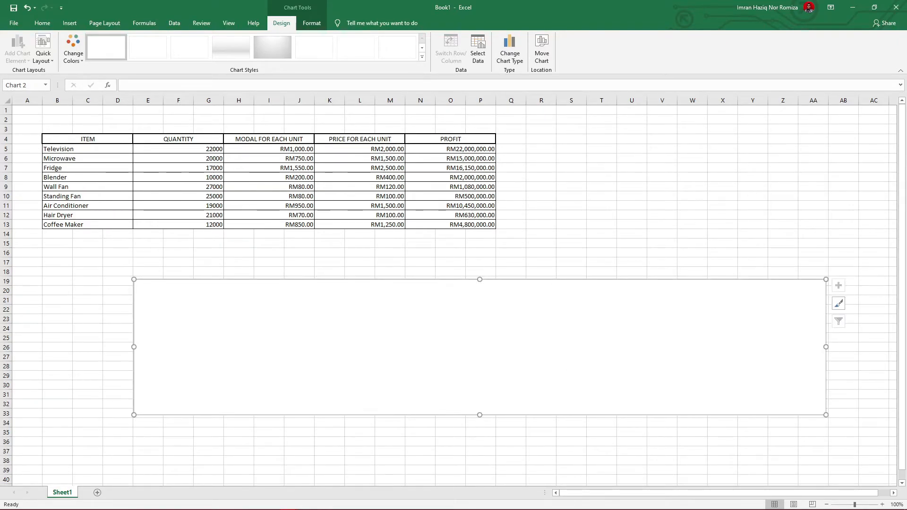
pyautogui.moveTo(480, 279); pyautogui.dragTo(480, 244)
pyautogui.scroll(-3, 501, 319)
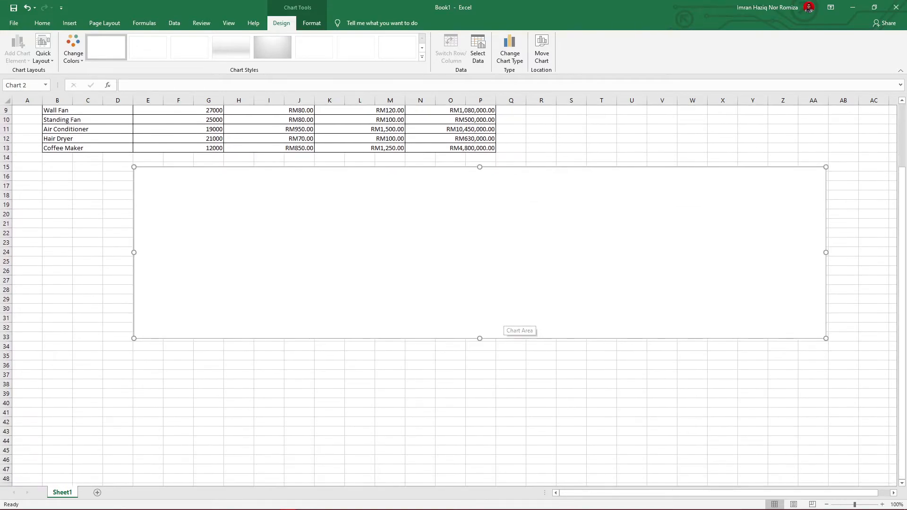
# - Extend the lower edge of the empty chart down to row 41
pyautogui.moveTo(479, 338); pyautogui.dragTo(479, 419)
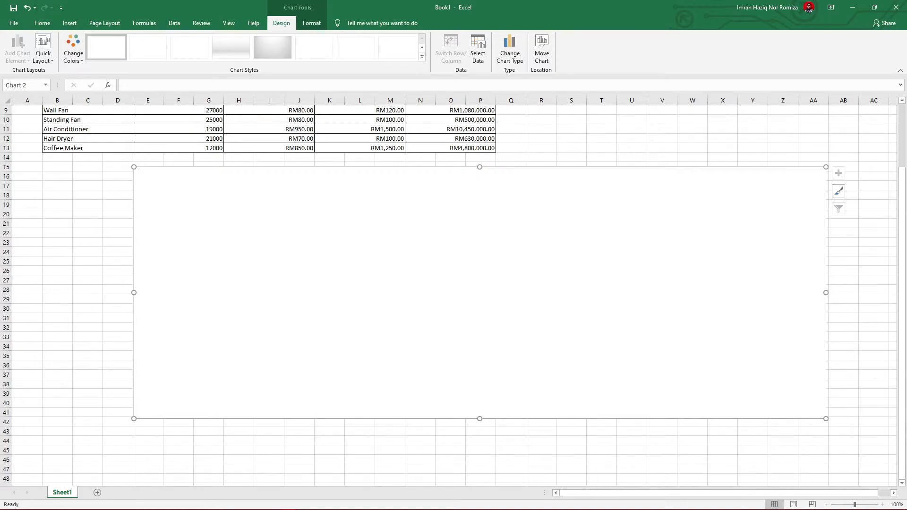
pyautogui.scroll(3, 609, 328)
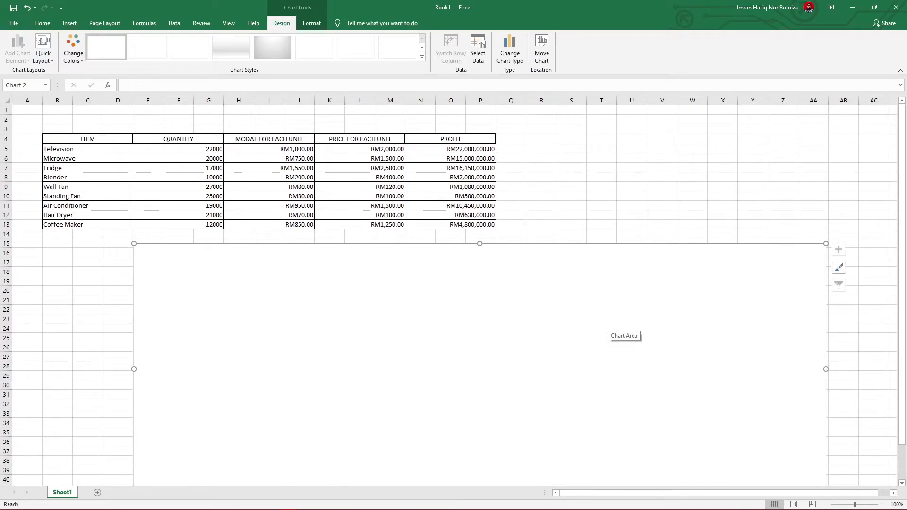
pyautogui.scroll(-3, 614, 328)
pyautogui.scroll(3, 614, 328)
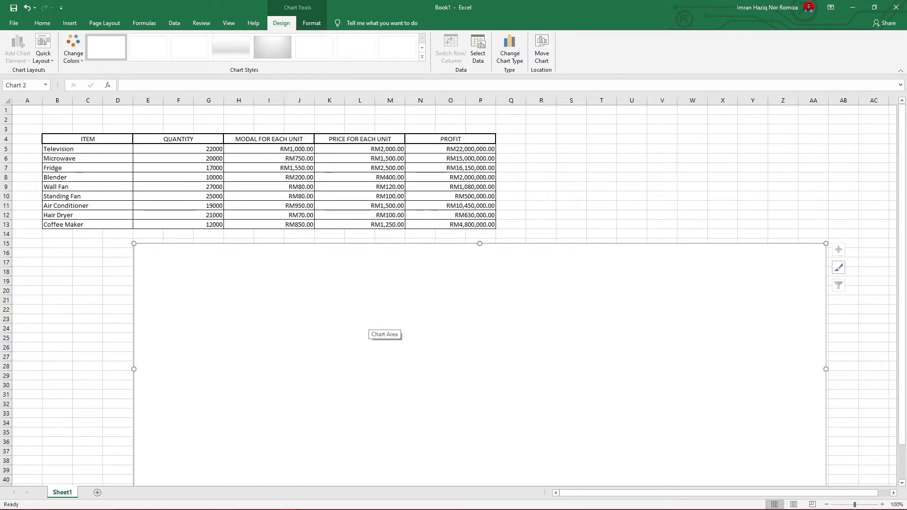
pyautogui.rightClick(370, 327)
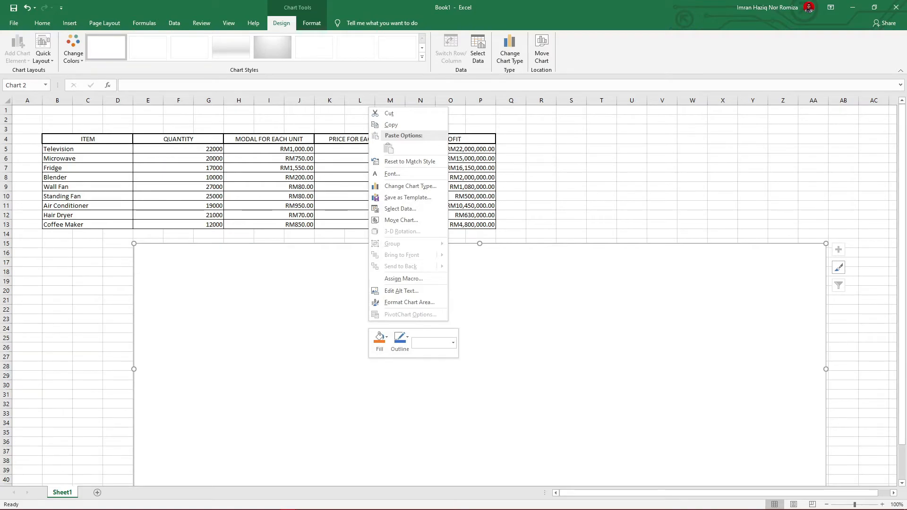
pyautogui.press('Escape')
pyautogui.click(88, 300)
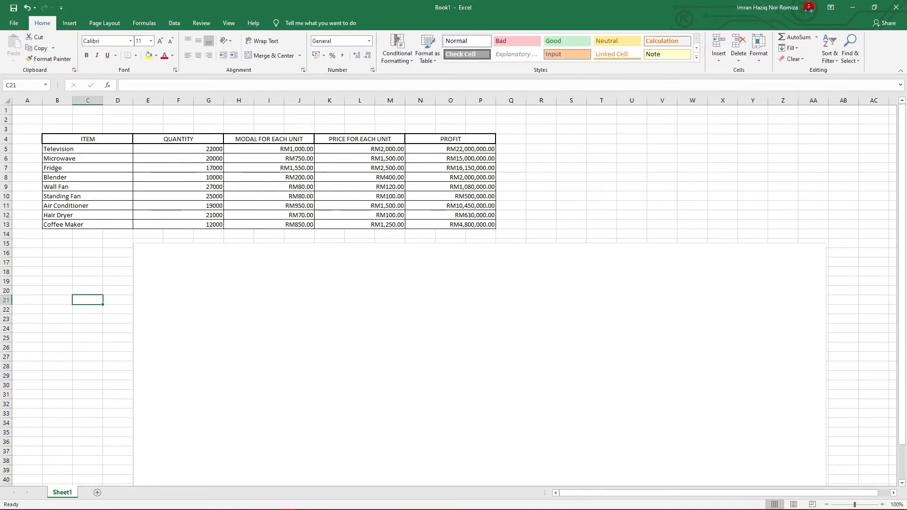
# - Set the chart's data range to the profit cells from Television to Coffee Maker, Sheet1 N5:P13
pyautogui.click(338, 319)
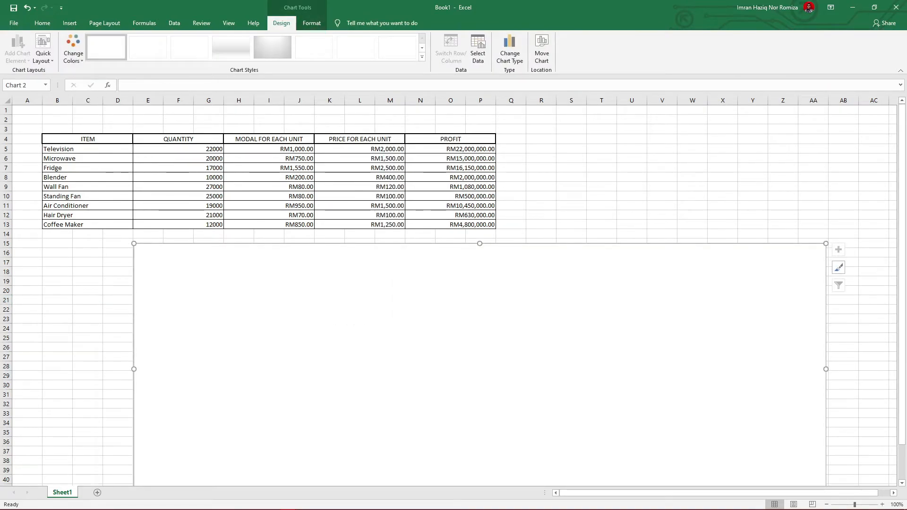
pyautogui.rightClick(445, 298)
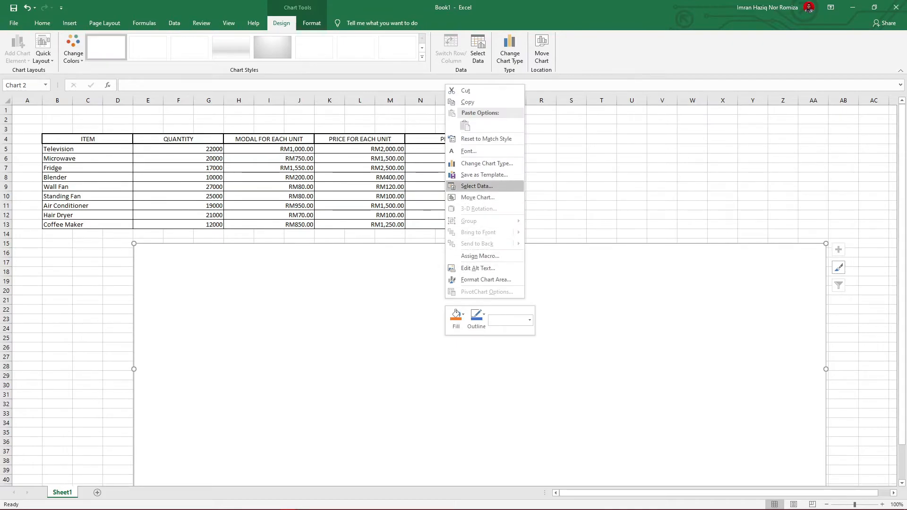
pyautogui.click(476, 186)
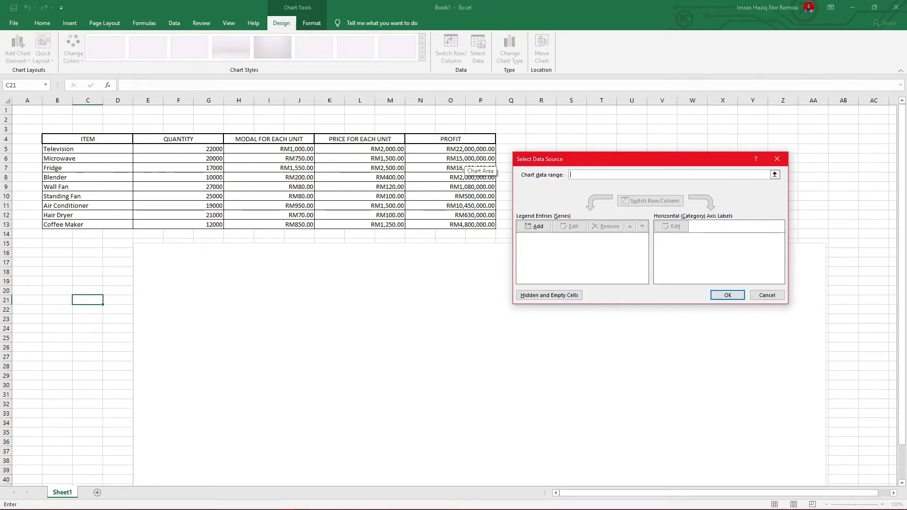
pyautogui.click(458, 149)
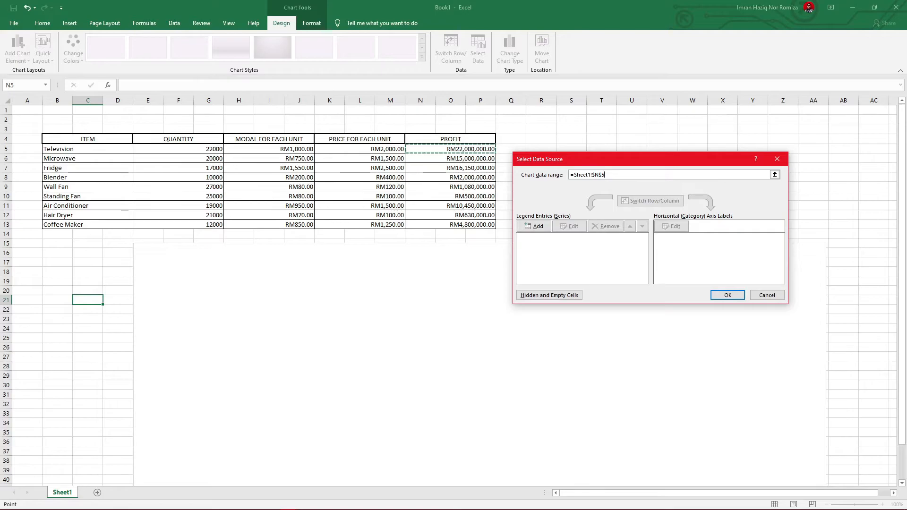
pyautogui.moveTo(458, 150); pyautogui.dragTo(493, 228)
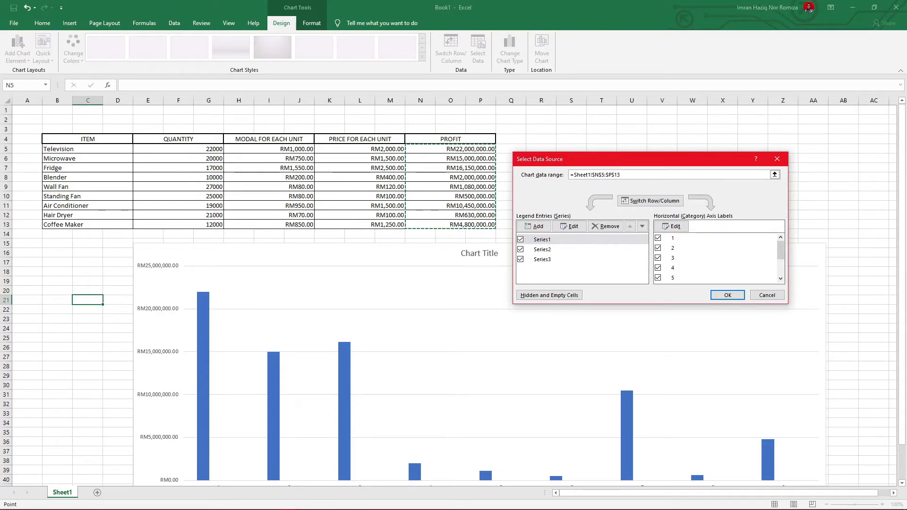
# - Use the item names in B5:D13 as the horizontal axis labels and accept the chart's data source
pyautogui.scroll(-3, 479, 406)
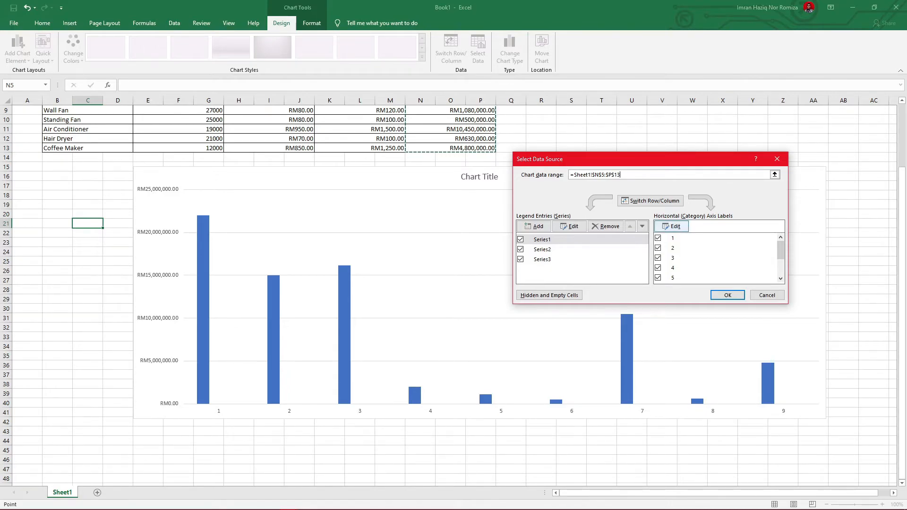
pyautogui.click(671, 227)
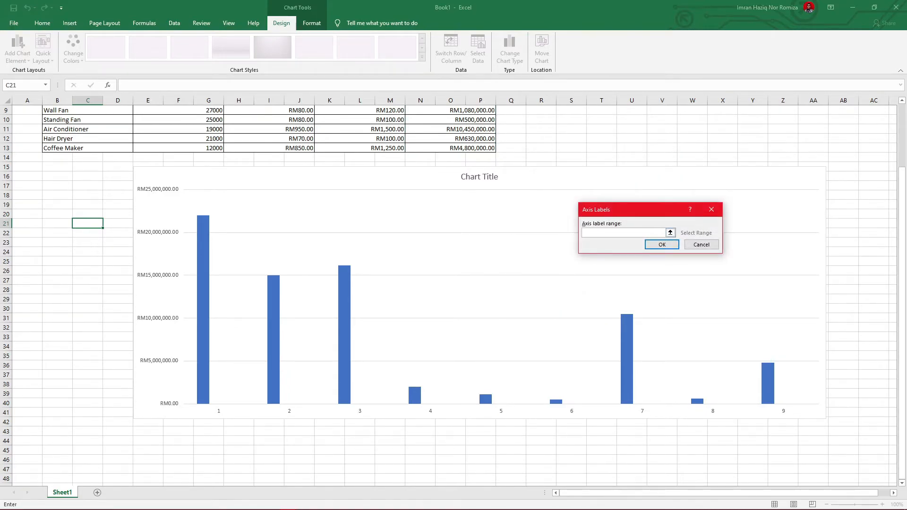
pyautogui.scroll(3, 448, 292)
pyautogui.moveTo(62, 150); pyautogui.dragTo(130, 225)
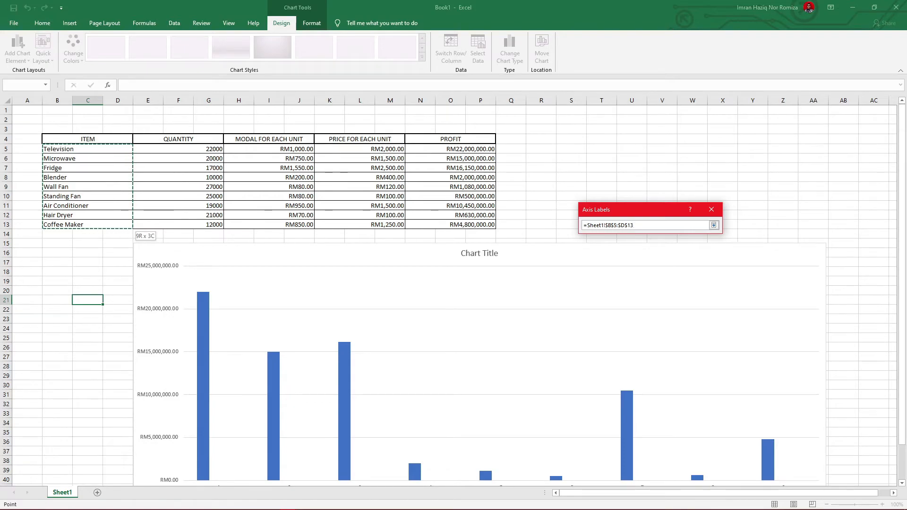
pyautogui.click(662, 244)
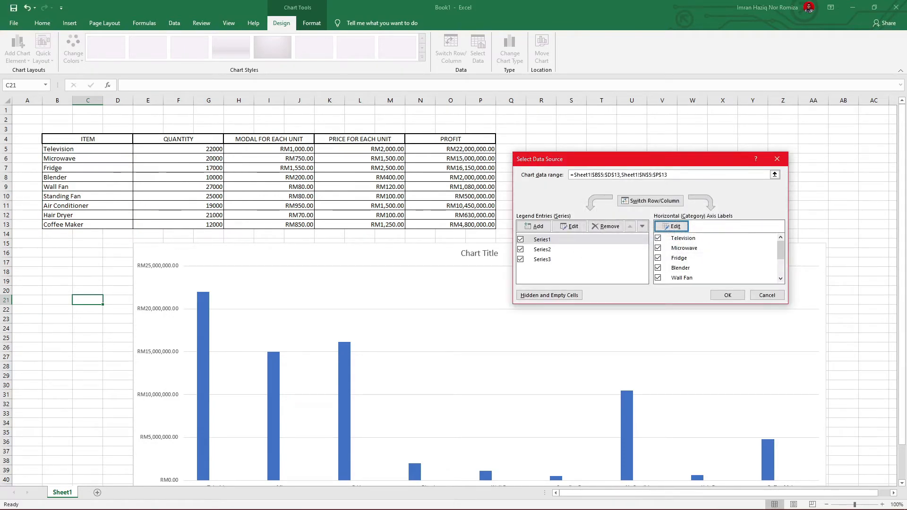
pyautogui.click(728, 295)
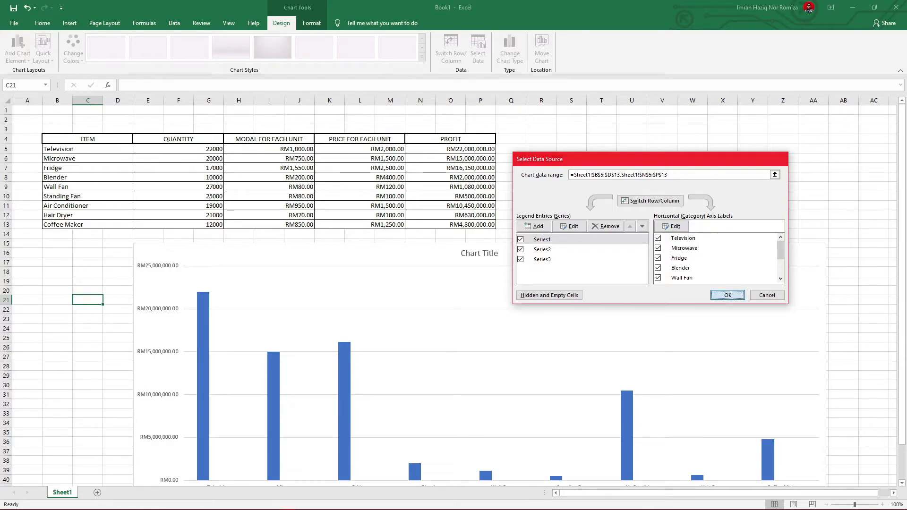
pyautogui.scroll(-3, 573, 298)
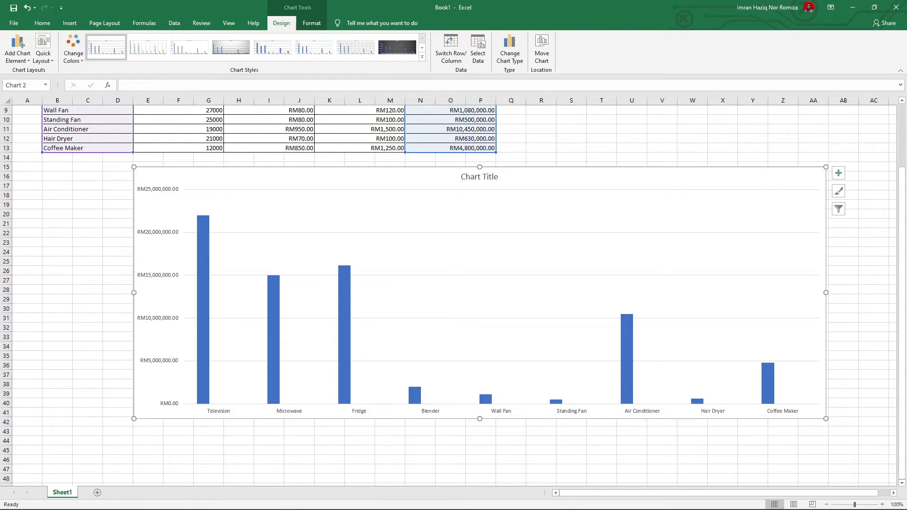
pyautogui.scroll(3, 573, 298)
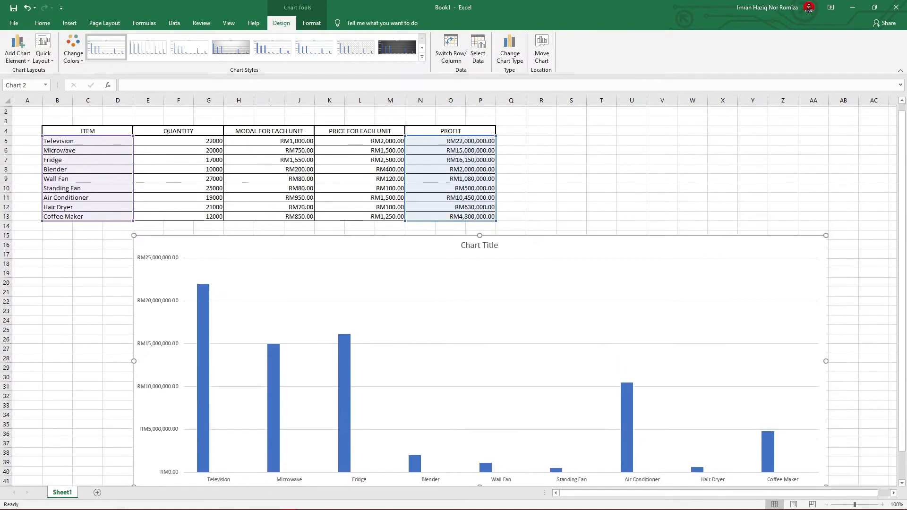
# - Replace the placeholder chart title with "PROFIT OF 2019"
pyautogui.click(572, 298)
pyautogui.doubleClick(479, 253)
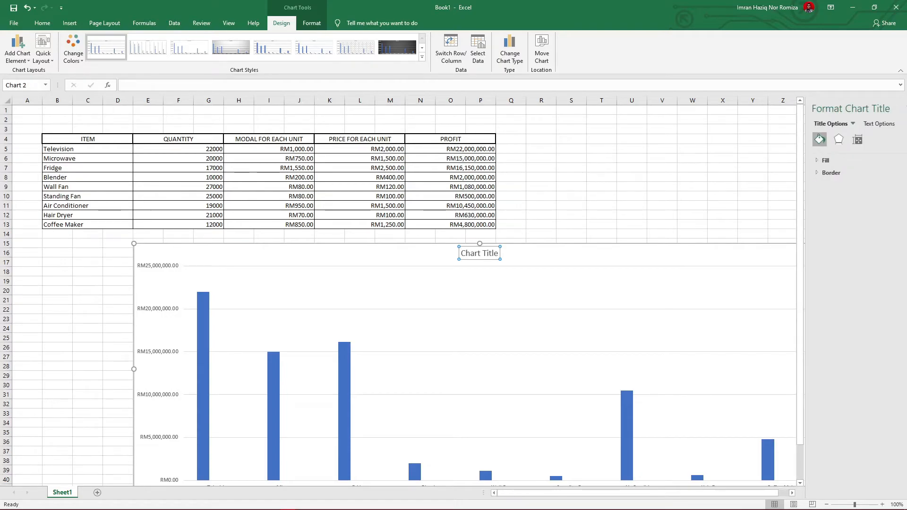
pyautogui.doubleClick(485, 254)
pyautogui.hotkey('ctrl', 'a')
pyautogui.press('BackSpace')
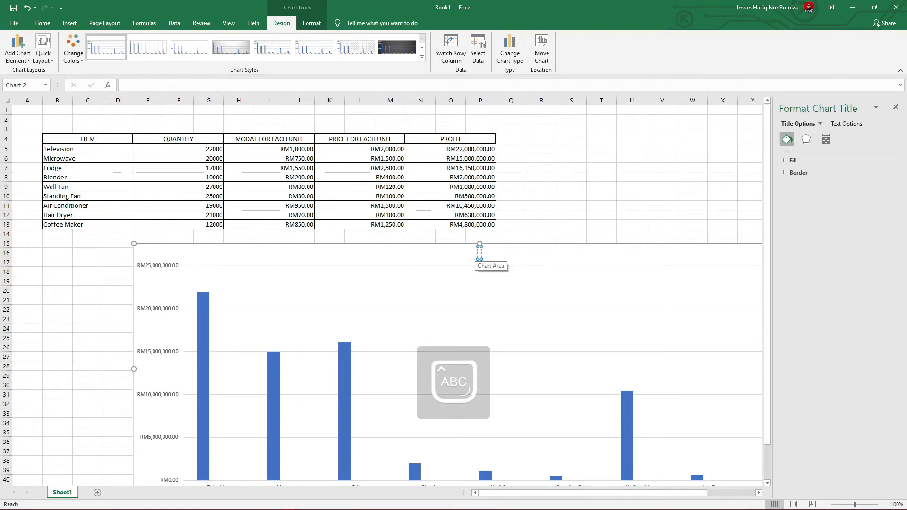
pyautogui.write('PROFIT')
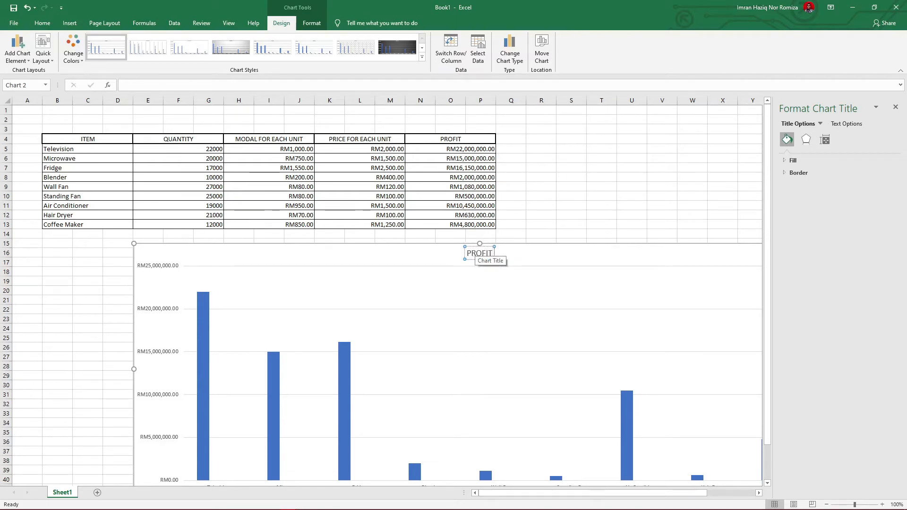
pyautogui.write(' OF')
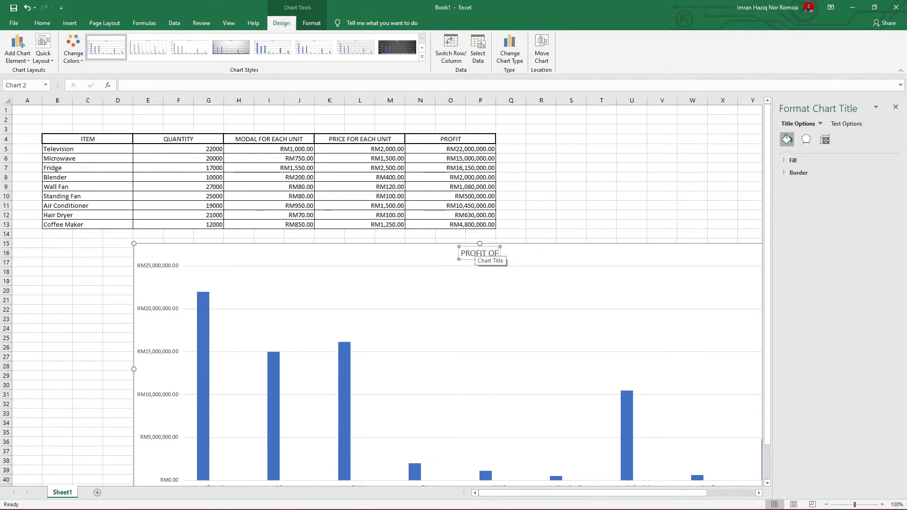
pyautogui.write(' 2019')
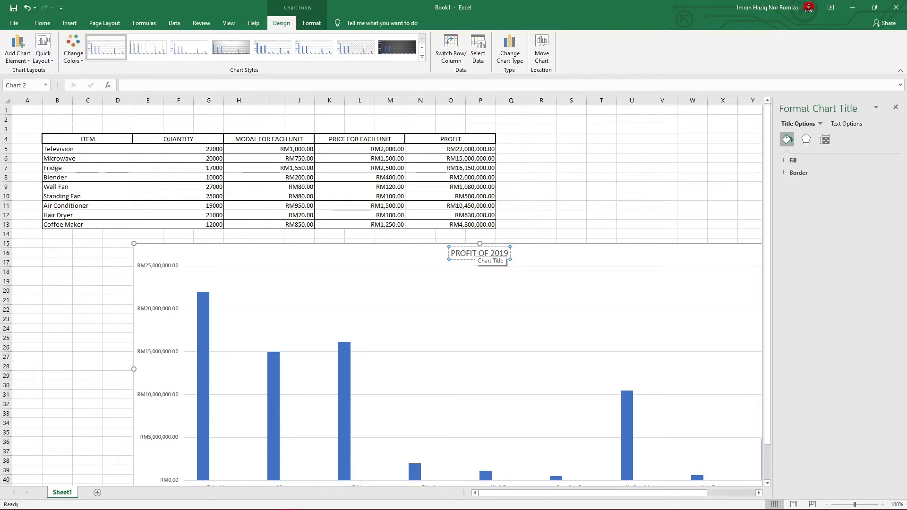
pyautogui.press('Down')
pyautogui.press('Down')
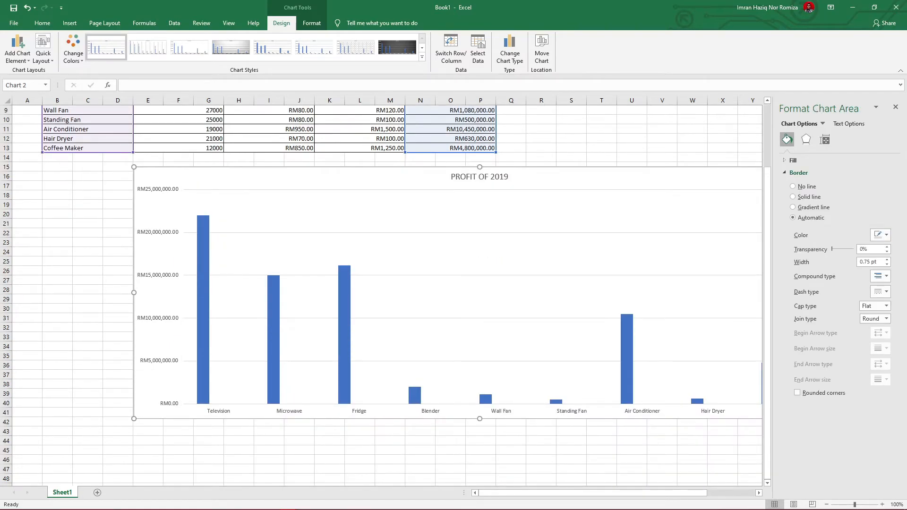
# - Select the chart's profit columns and apply chart Style 6
pyautogui.click(480, 177)
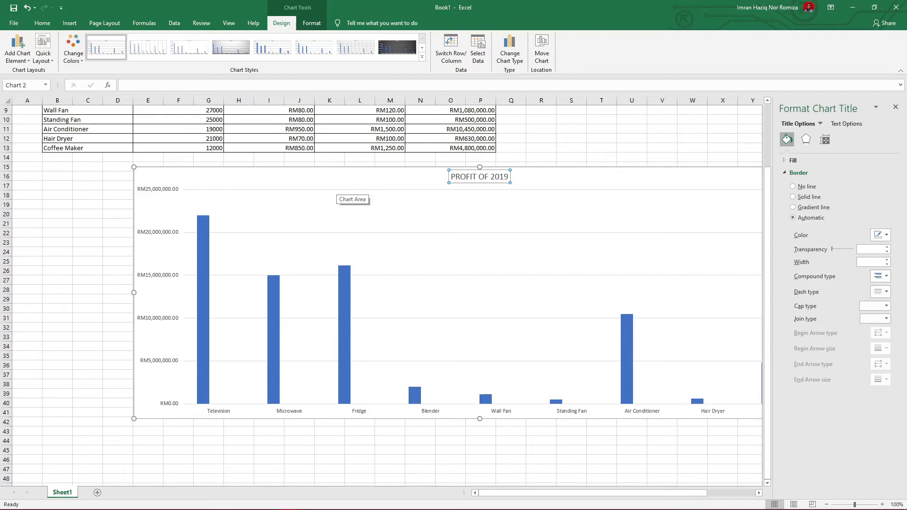
pyautogui.click(345, 191)
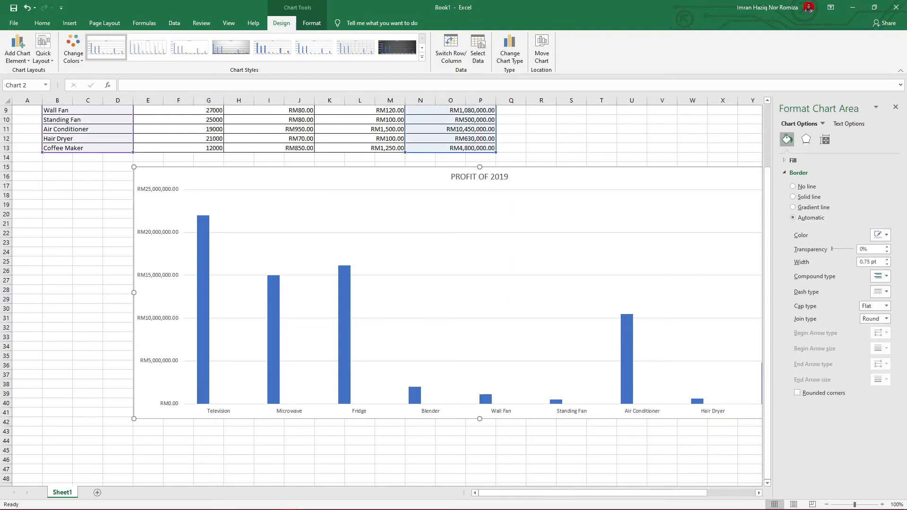
pyautogui.click(344, 307)
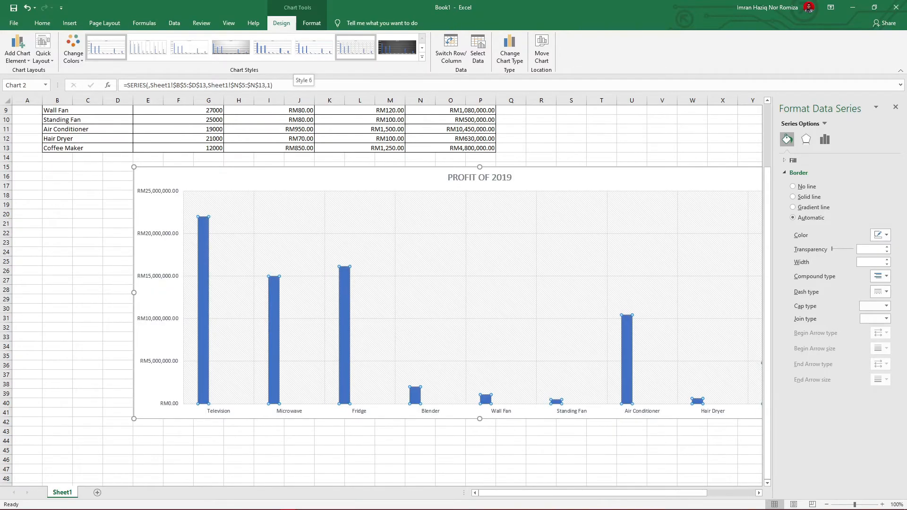
pyautogui.click(314, 47)
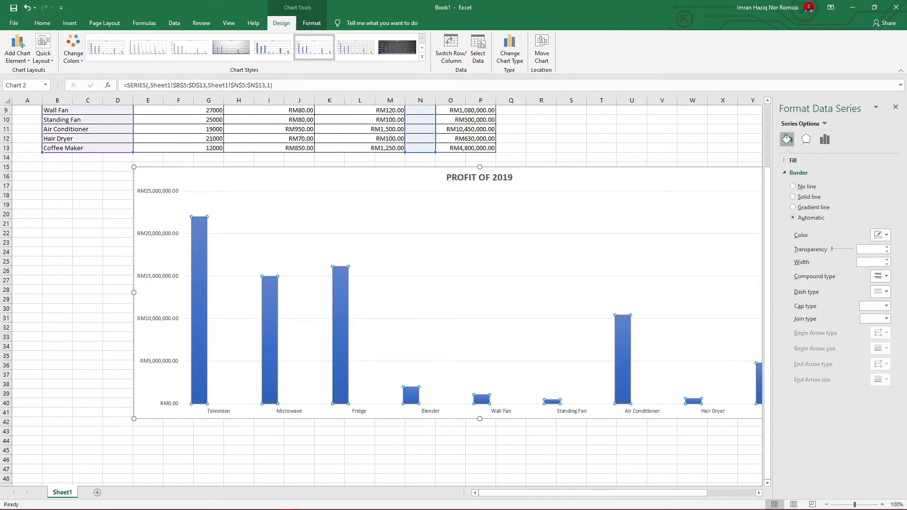
# - Set the profit columns' series overlap to 93% and their gap width to 216%
pyautogui.click(825, 140)
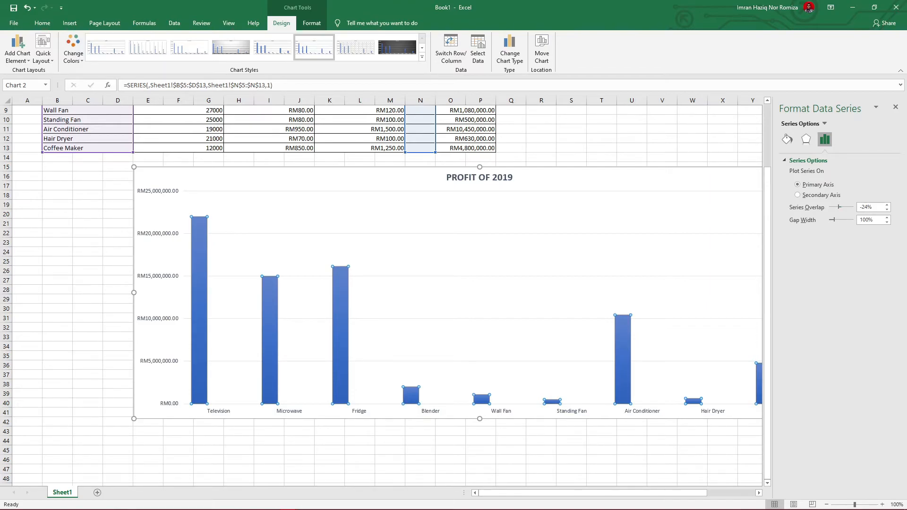
pyautogui.moveTo(839, 207); pyautogui.dragTo(853, 207)
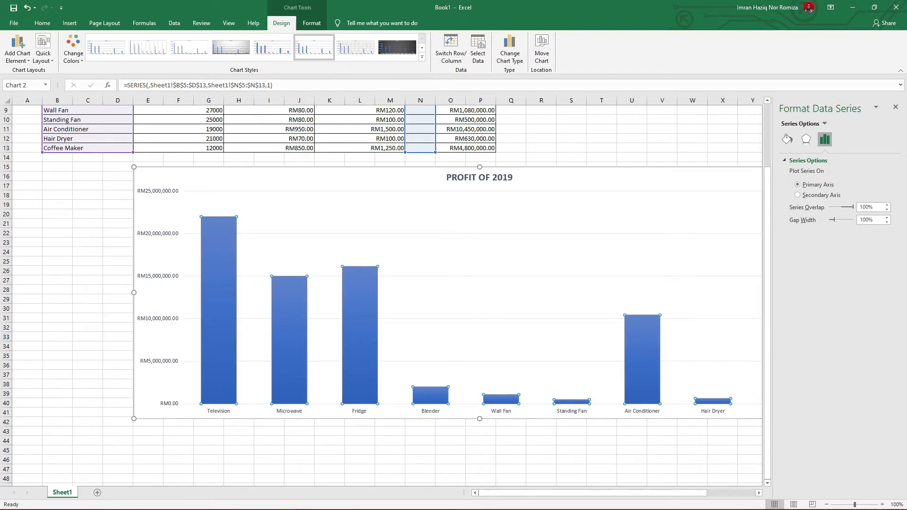
pyautogui.moveTo(853, 207); pyautogui.dragTo(839, 220)
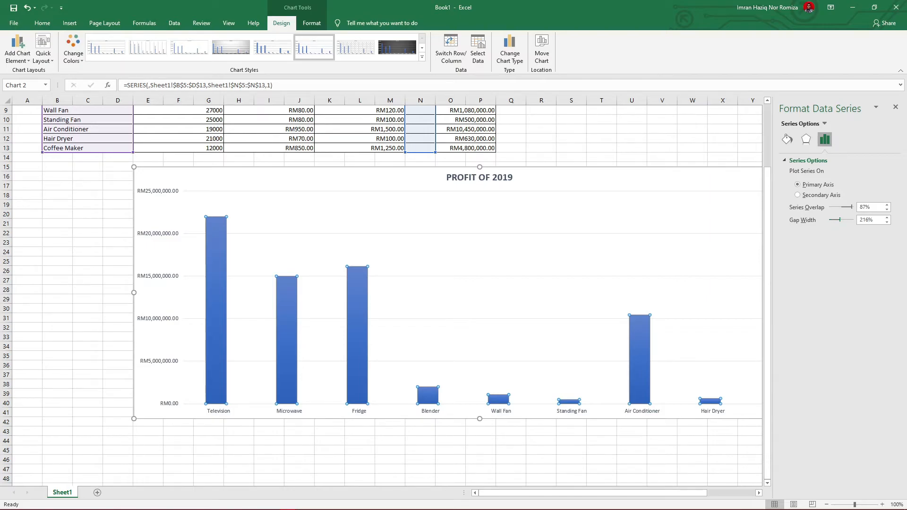
pyautogui.moveTo(851, 207); pyautogui.dragTo(852, 207)
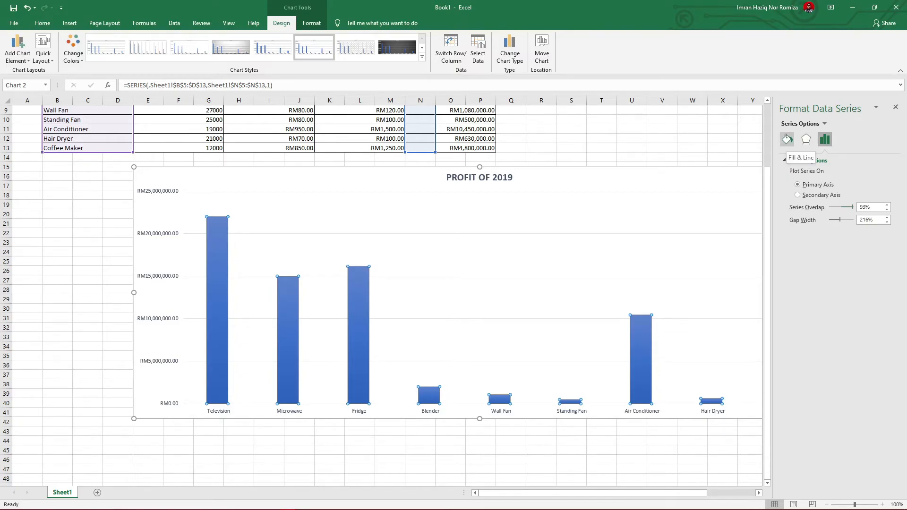
# - Give the profit columns a solid dark grey border and show their fill options
pyautogui.click(787, 139)
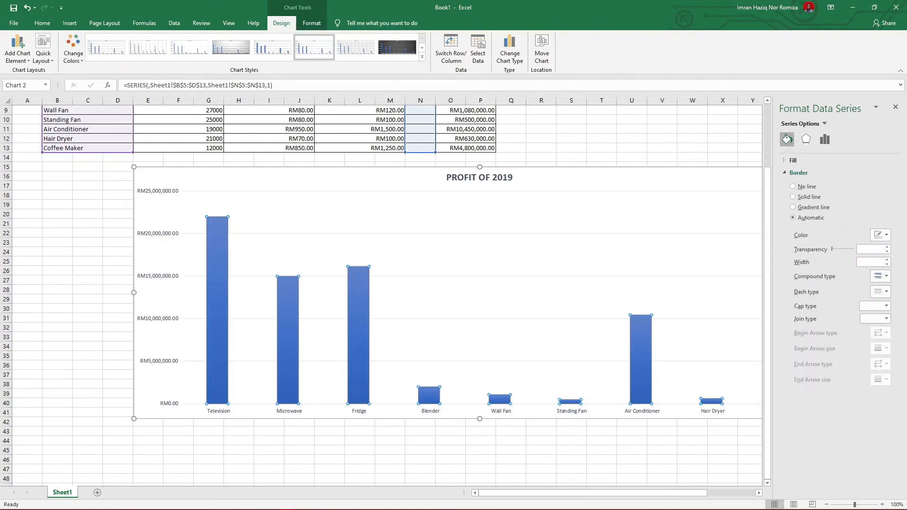
pyautogui.click(880, 235)
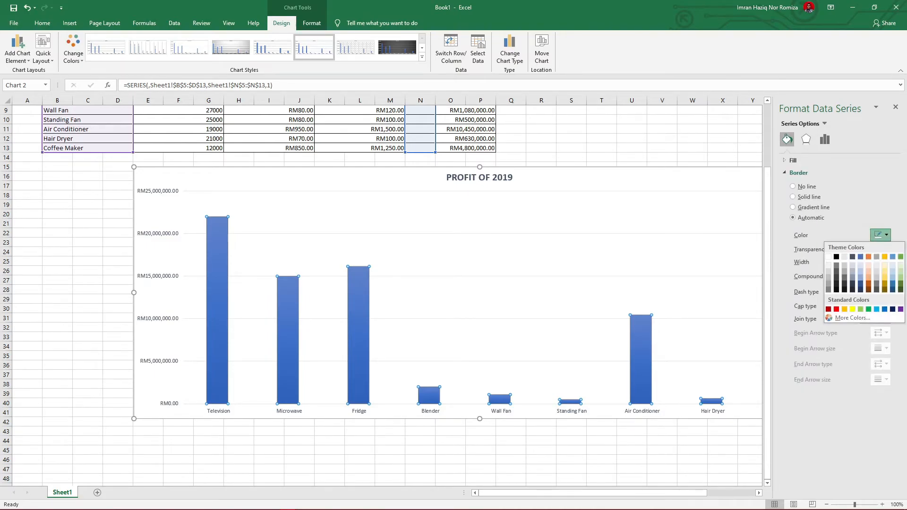
pyautogui.click(836, 266)
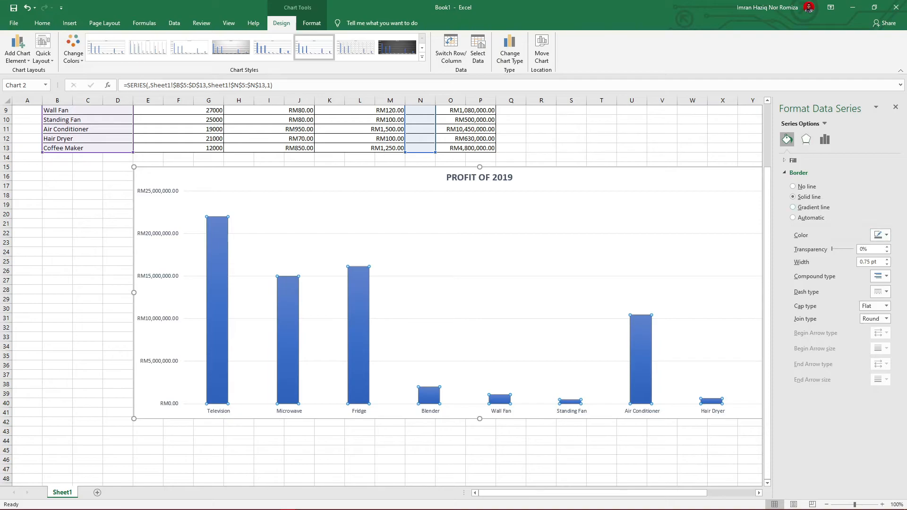
pyautogui.click(806, 139)
pyautogui.click(787, 139)
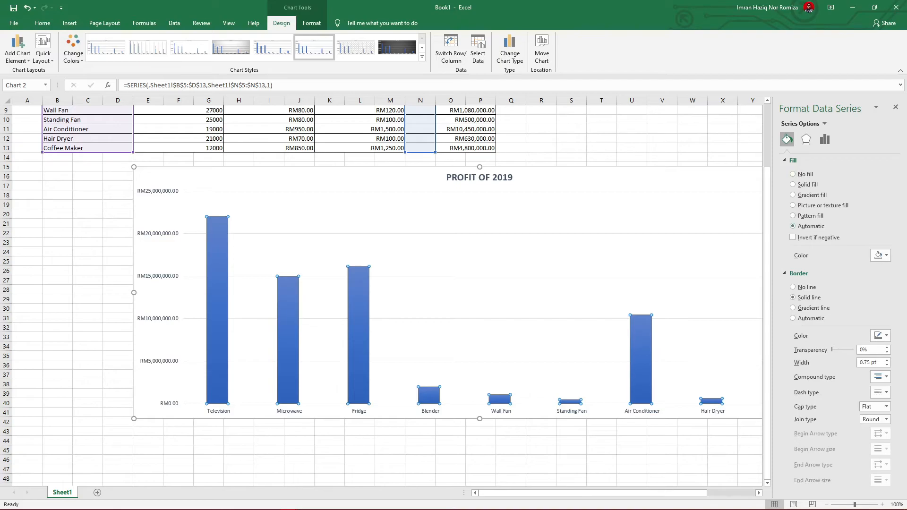
# - Give all of the chart's profit columns a solid red fill
pyautogui.click(793, 184)
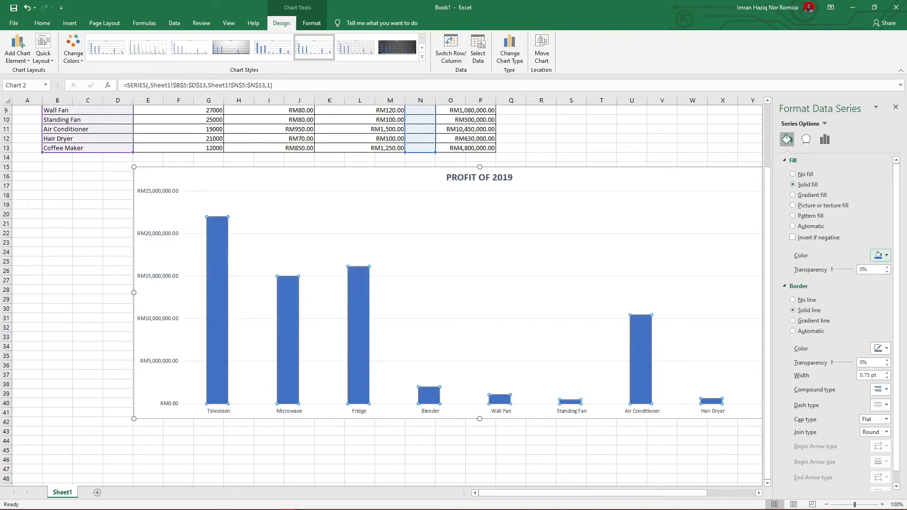
pyautogui.click(880, 255)
pyautogui.click(836, 329)
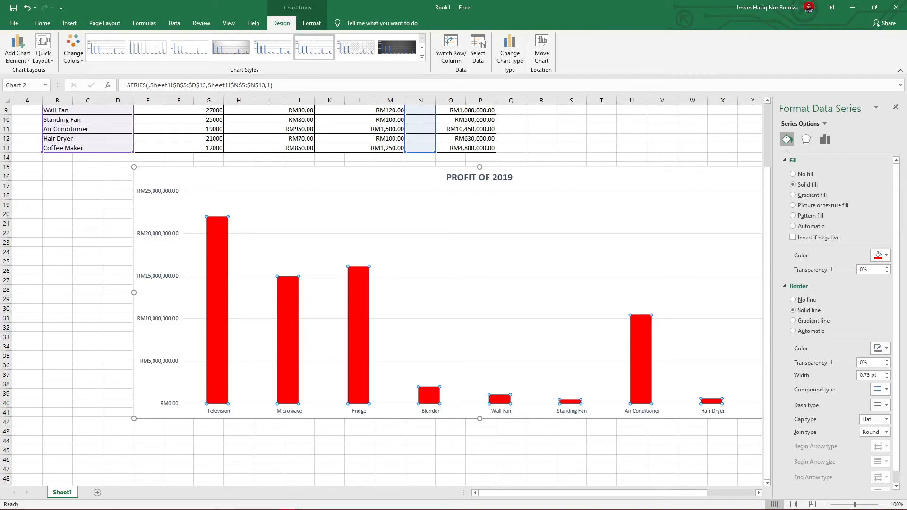
# - Select only the Microwave column in the chart and change its fill to orange
pyautogui.click(288, 293)
pyautogui.click(252, 321)
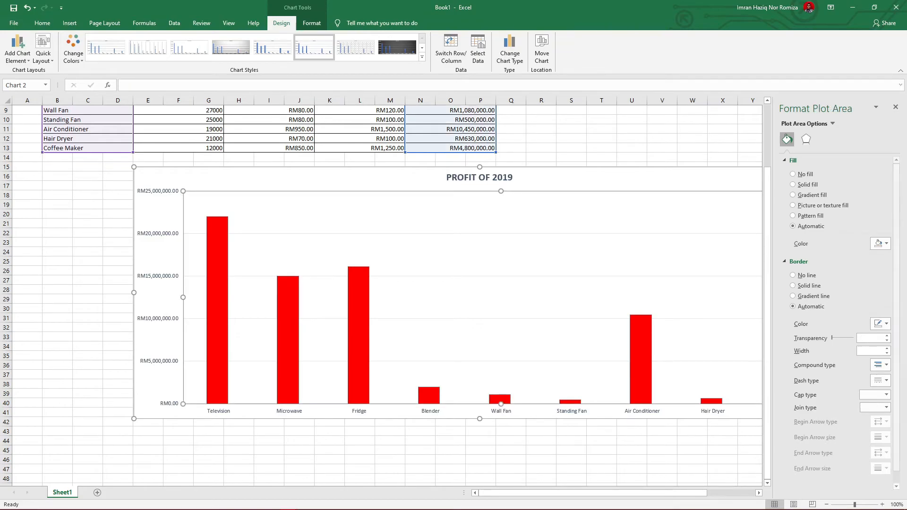
pyautogui.click(287, 326)
pyautogui.click(288, 326)
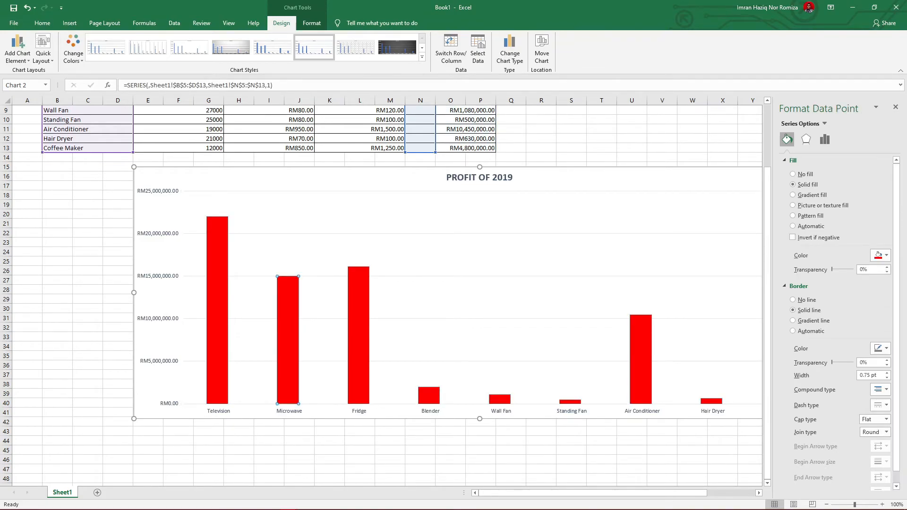
pyautogui.click(880, 256)
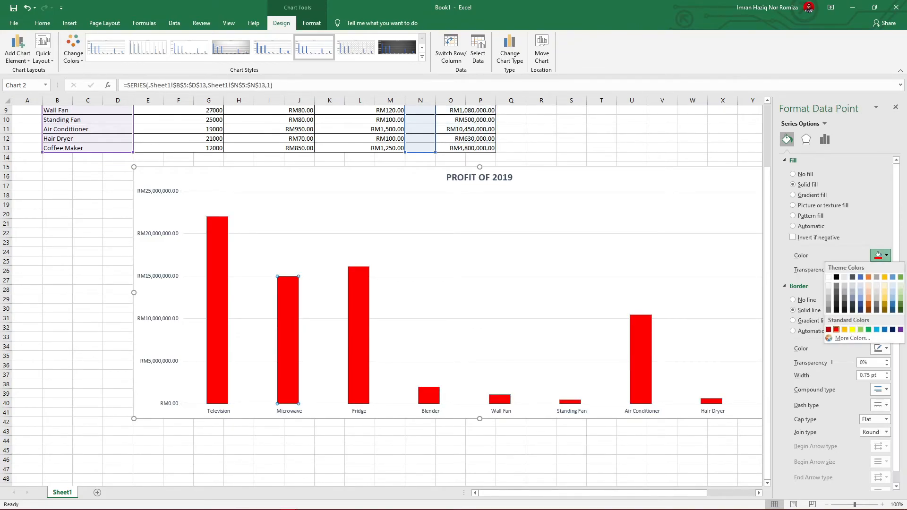
pyautogui.click(868, 277)
# - Fill the Fridge column with gold and the Blender column with light blue
pyautogui.click(358, 329)
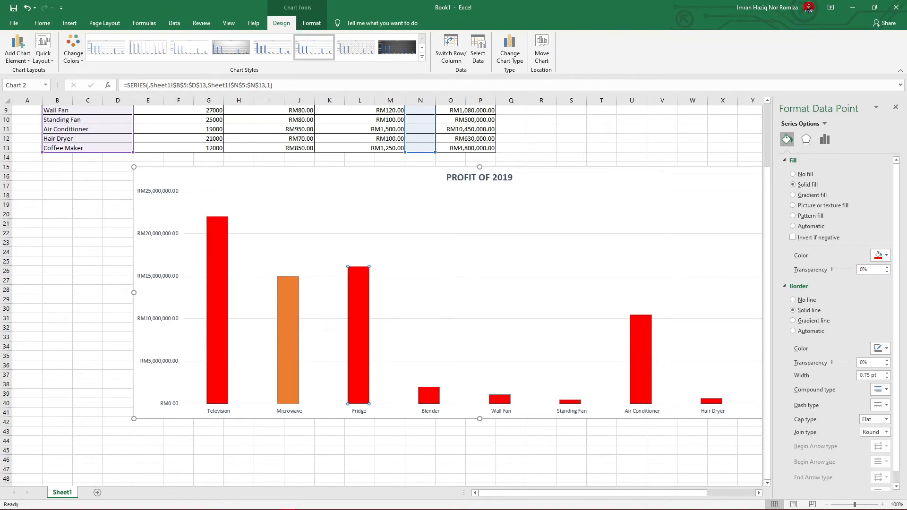
pyautogui.click(879, 255)
pyautogui.click(885, 278)
pyautogui.click(429, 395)
pyautogui.click(879, 255)
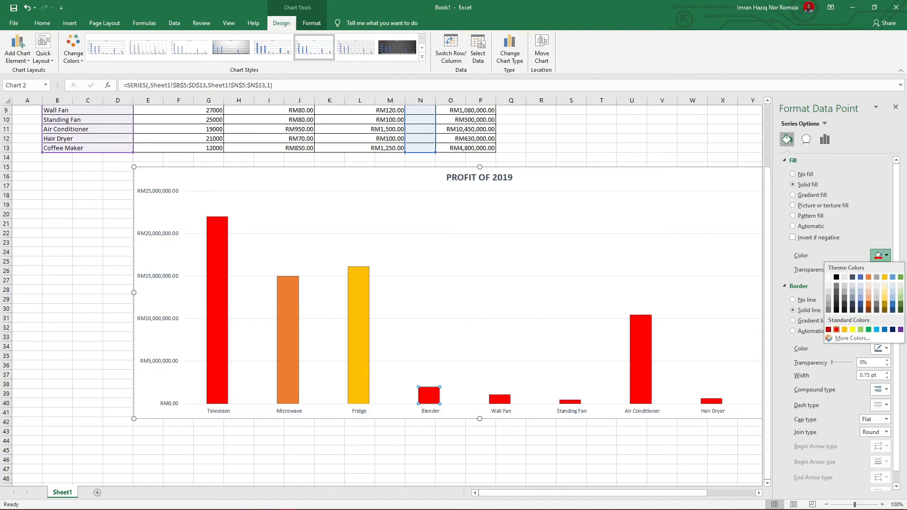
pyautogui.click(892, 278)
# - Fill the Wall Fan column with light green and the Standing Fan column with black
pyautogui.click(500, 400)
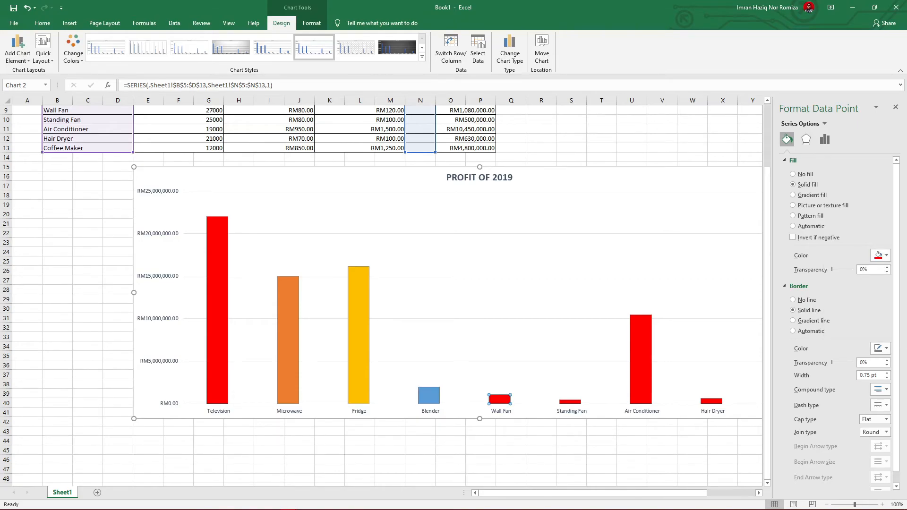
pyautogui.click(878, 255)
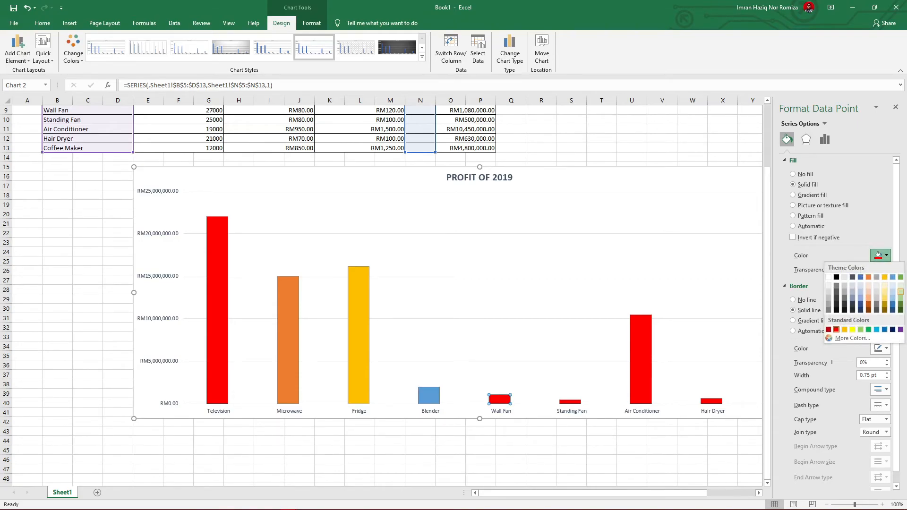
pyautogui.click(900, 290)
pyautogui.click(570, 401)
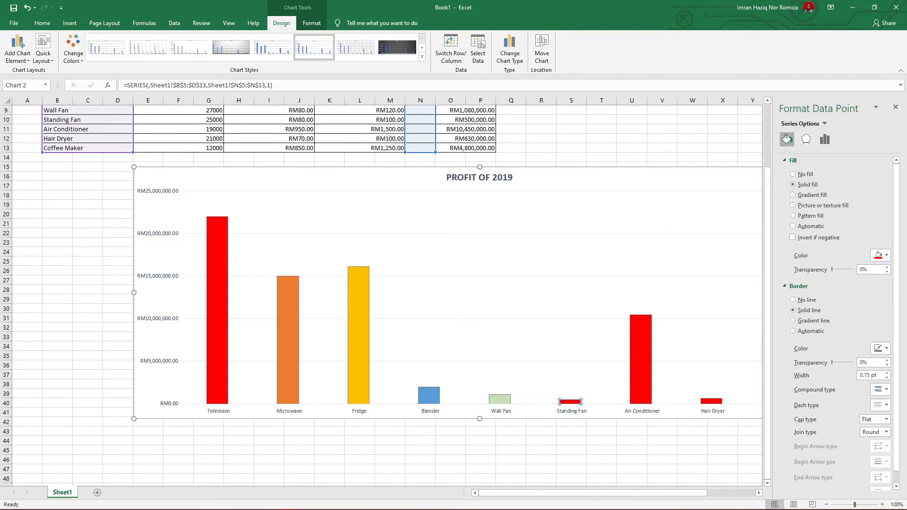
pyautogui.click(879, 256)
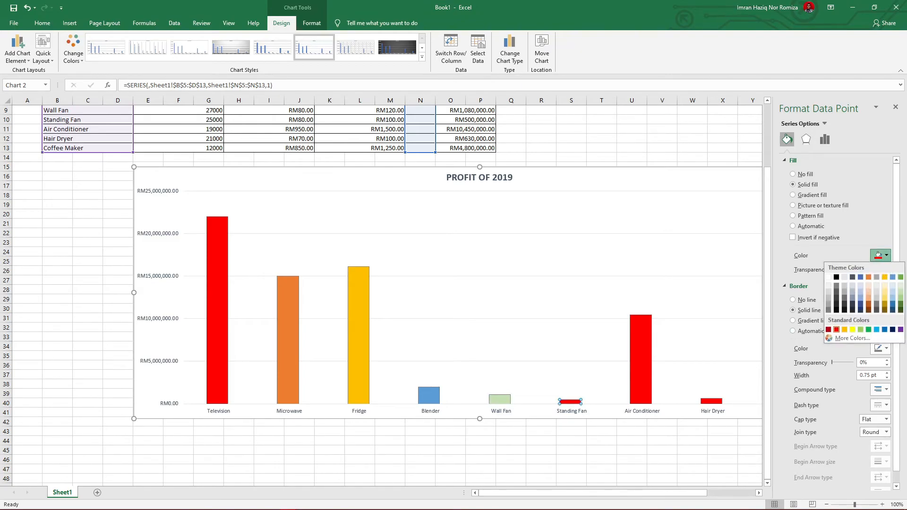
pyautogui.click(836, 277)
# - Fill the Air Conditioner column with the lightest orange and the Hair Dryer column with light grey
pyautogui.click(640, 359)
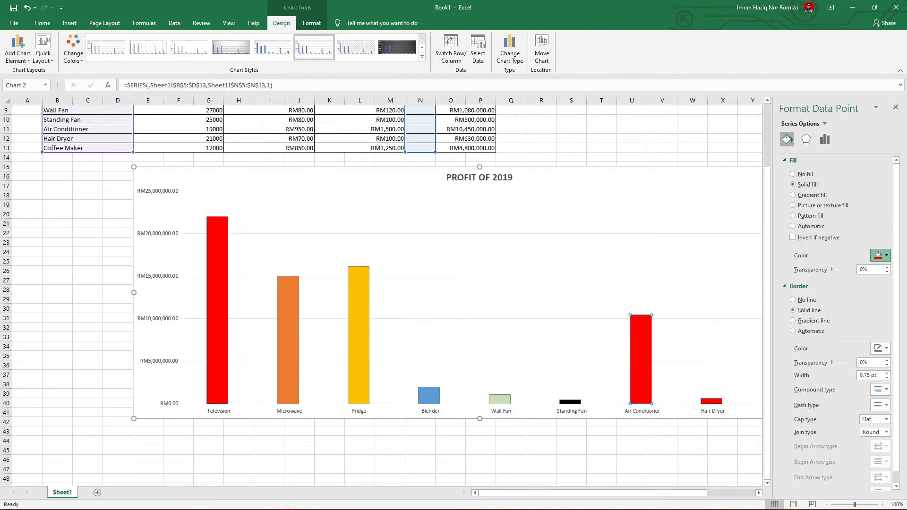
pyautogui.click(878, 255)
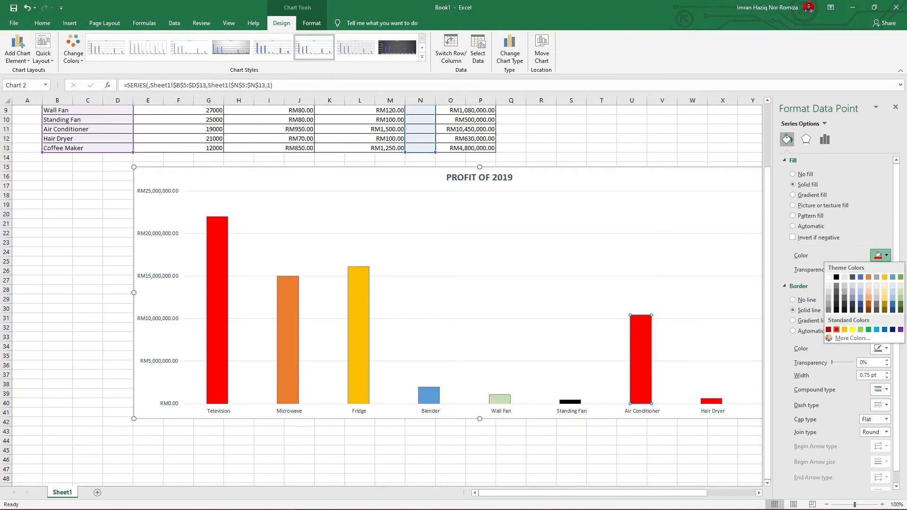
pyautogui.click(868, 286)
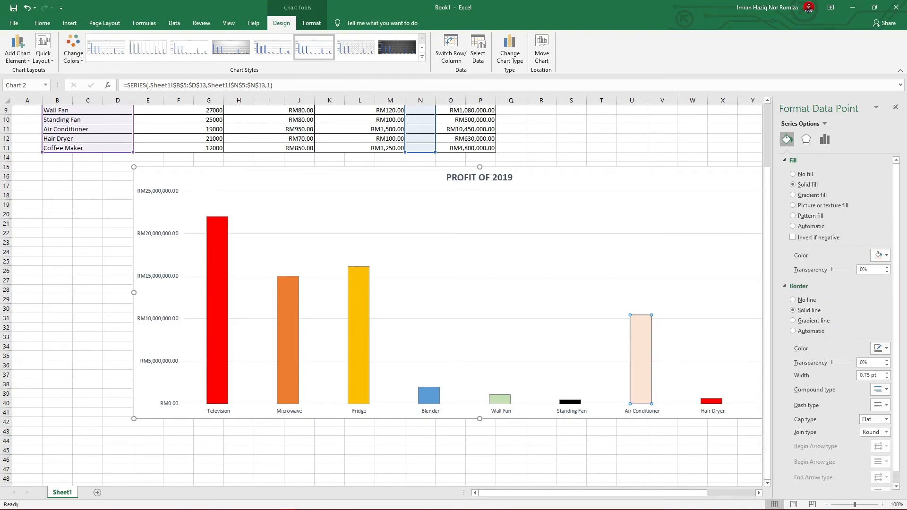
pyautogui.click(711, 401)
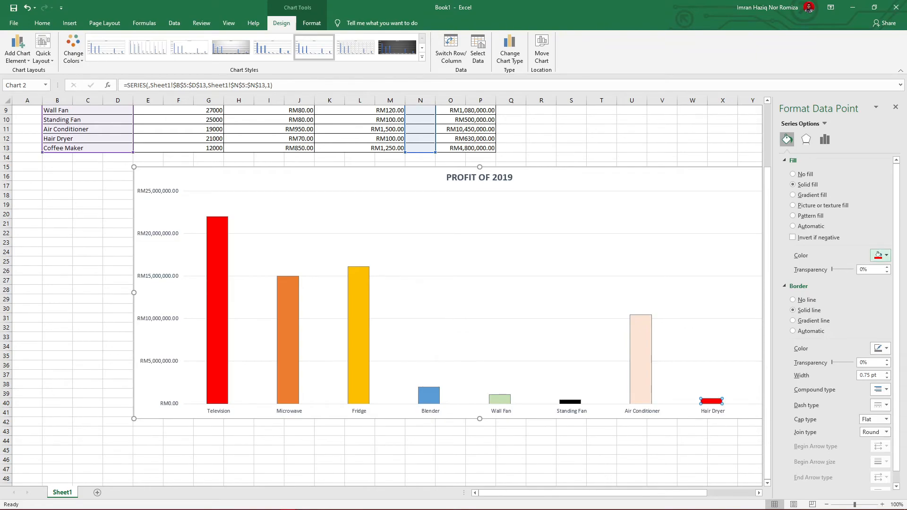
pyautogui.click(878, 255)
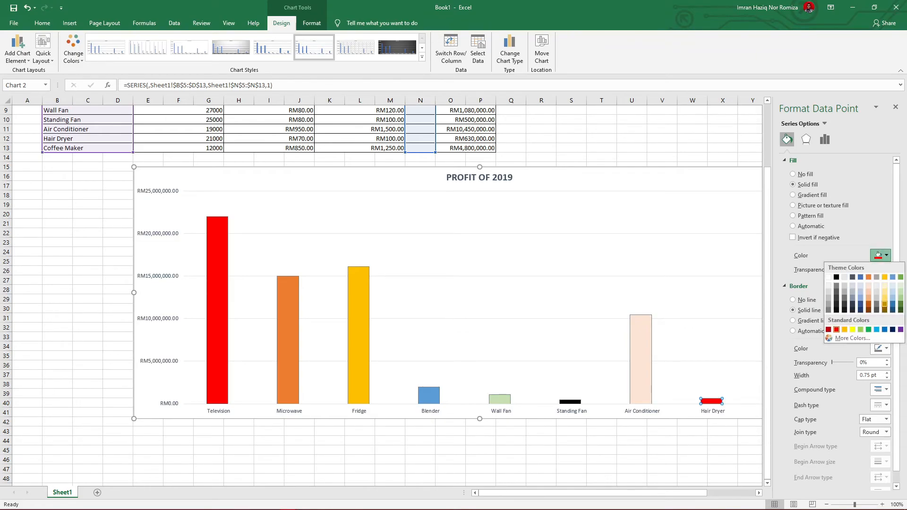
pyautogui.click(828, 298)
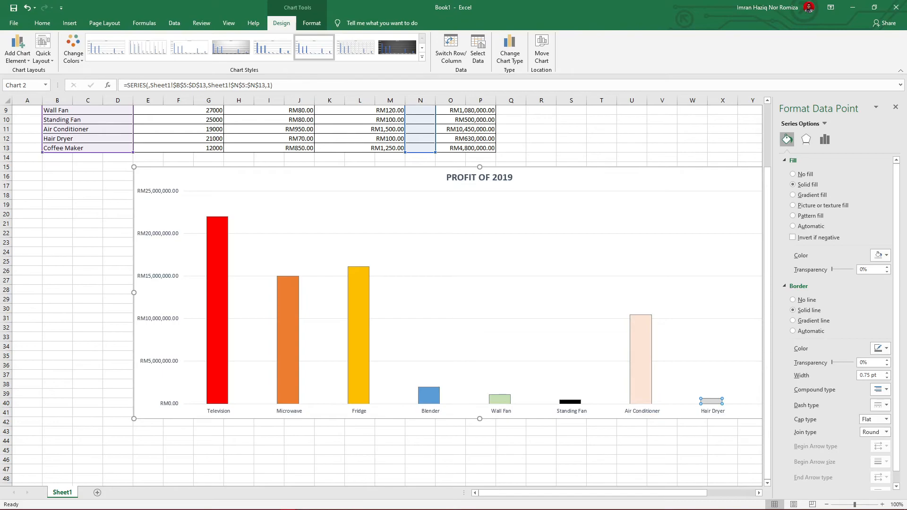
# - Try blue and black solid fills on the chart's plot area, and settle on white
pyautogui.click(558, 283)
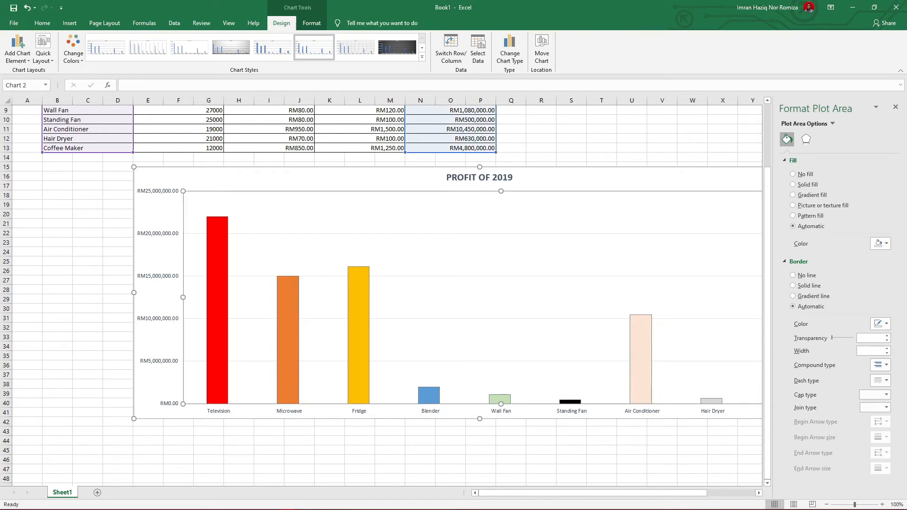
pyautogui.click(793, 185)
pyautogui.click(880, 243)
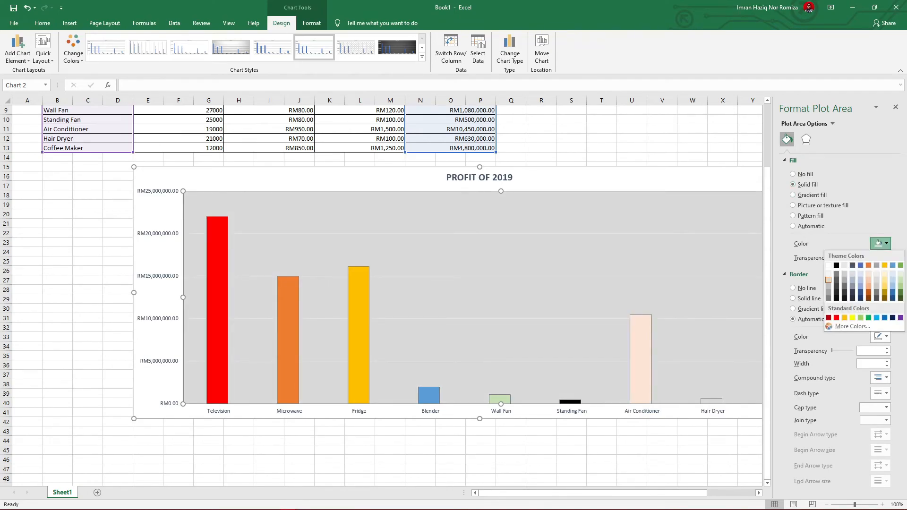
pyautogui.click(861, 265)
pyautogui.click(880, 244)
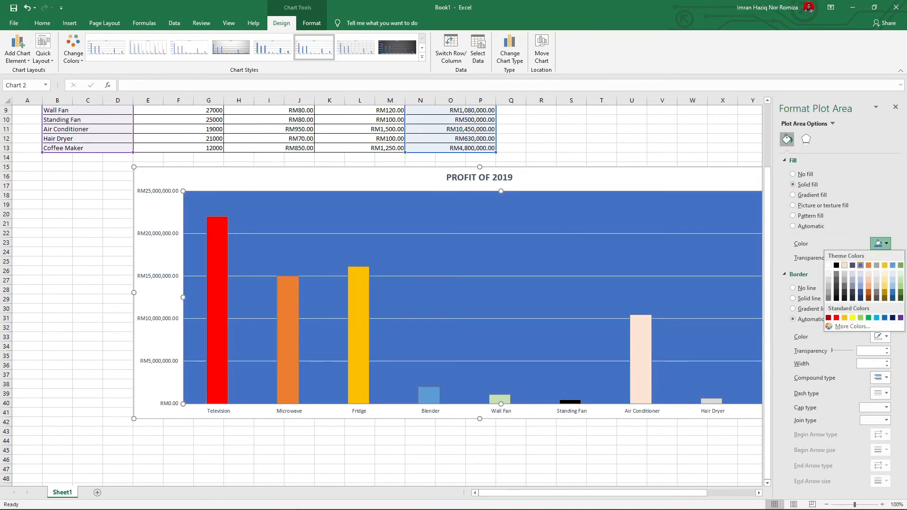
pyautogui.click(836, 265)
pyautogui.click(879, 244)
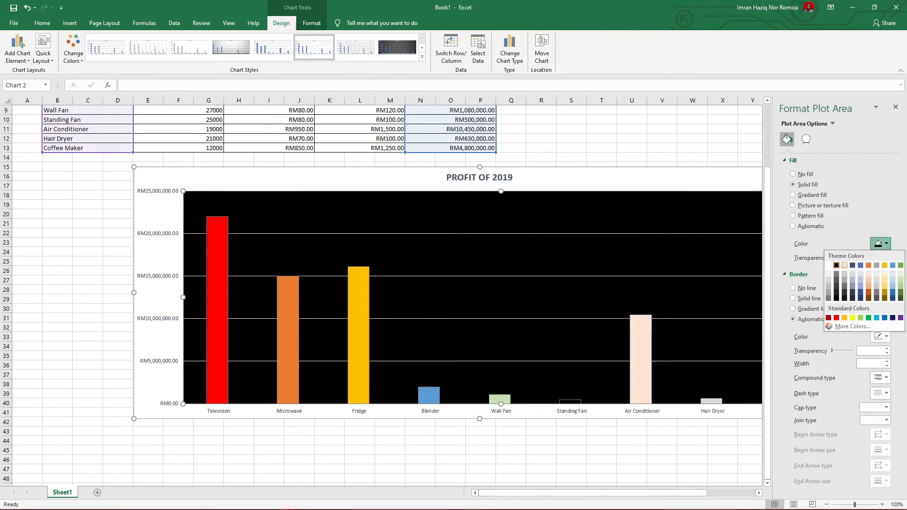
pyautogui.click(828, 265)
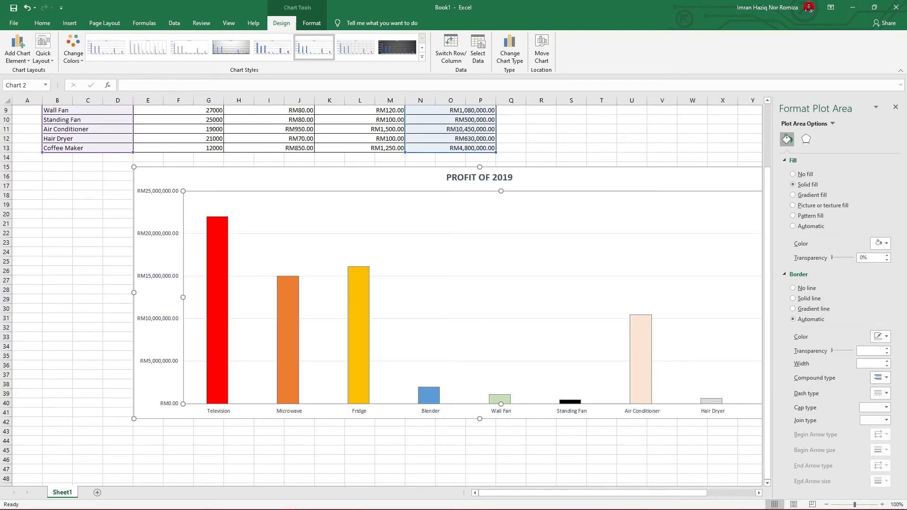
# - Add axis titles to the chart and enlarge it leftward to column C and downward to about row 47
pyautogui.rightClick(648, 211)
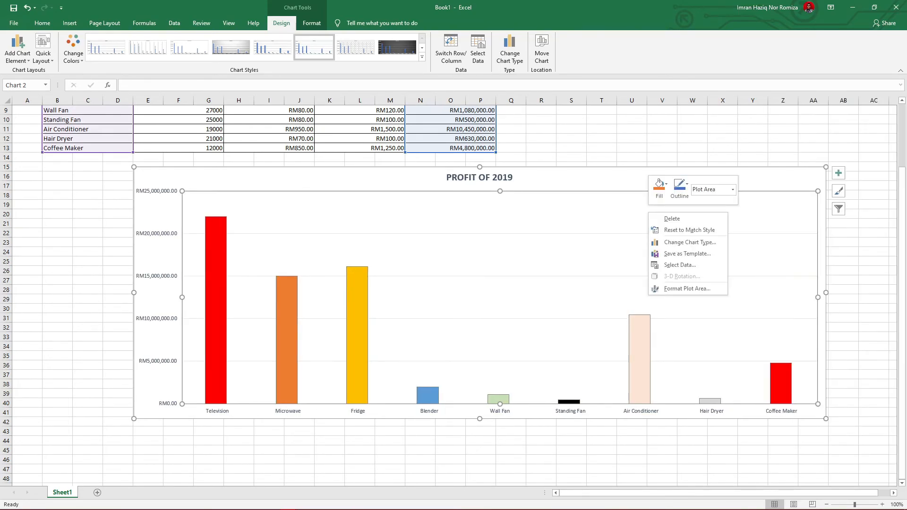
pyautogui.click(687, 288)
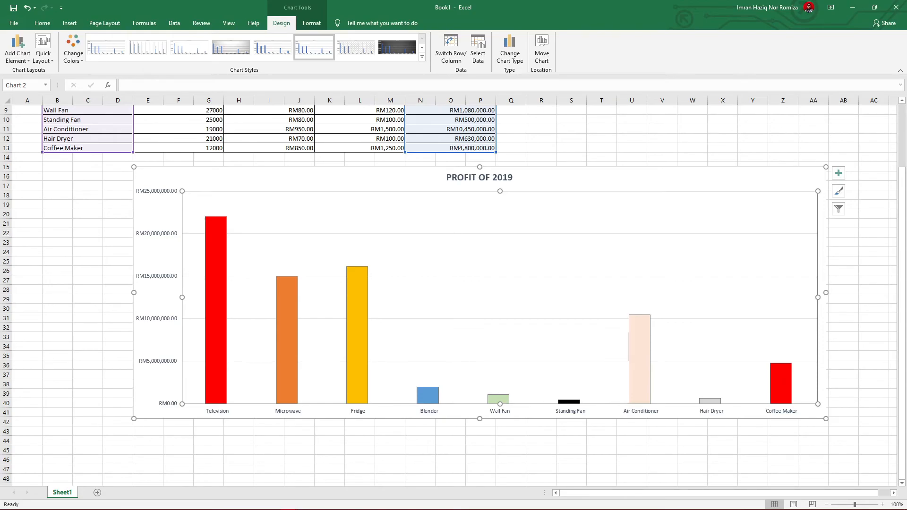
pyautogui.click(838, 173)
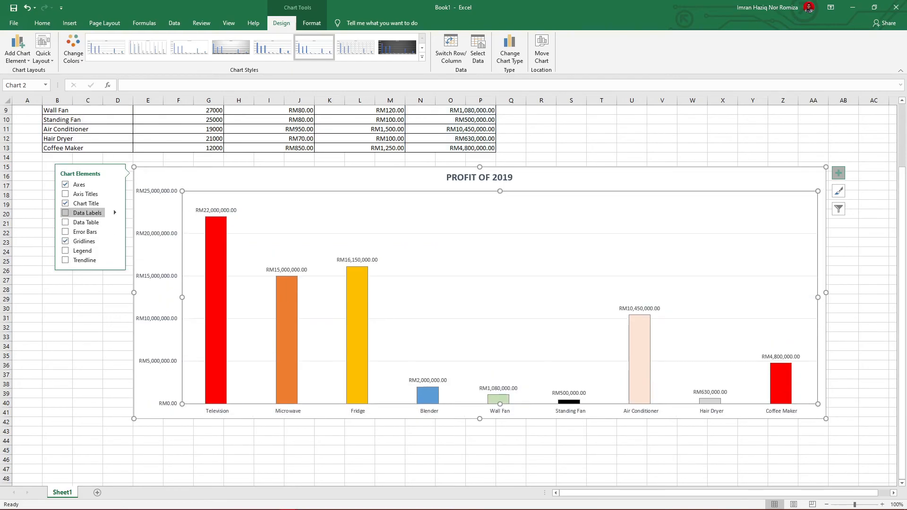
pyautogui.click(80, 194)
pyautogui.moveTo(479, 419); pyautogui.dragTo(480, 476)
pyautogui.moveTo(134, 320); pyautogui.dragTo(76, 321)
# - Replace the placeholder title of the chart's vertical axis with "PROFIT"
pyautogui.scroll(-2, 451, 293)
pyautogui.click(80, 252)
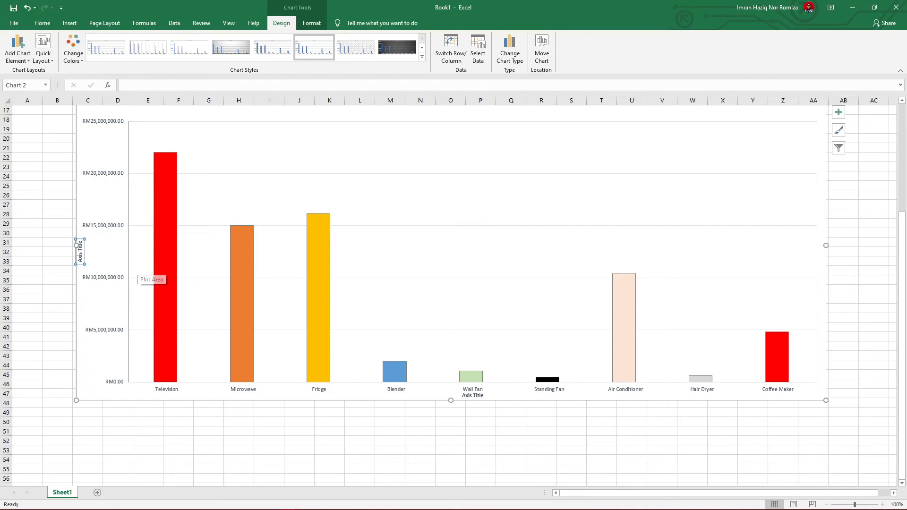
pyautogui.write('KSF')
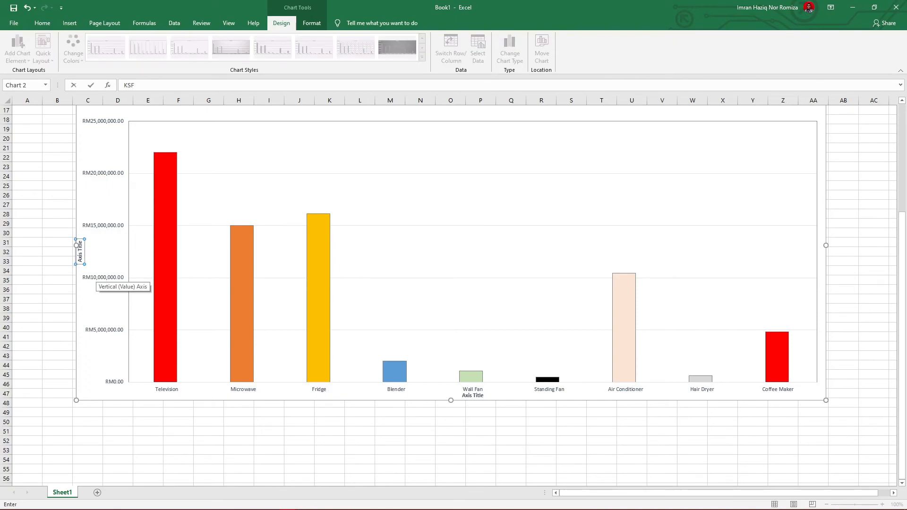
pyautogui.press('BackSpace')
pyautogui.press('BackSpace')
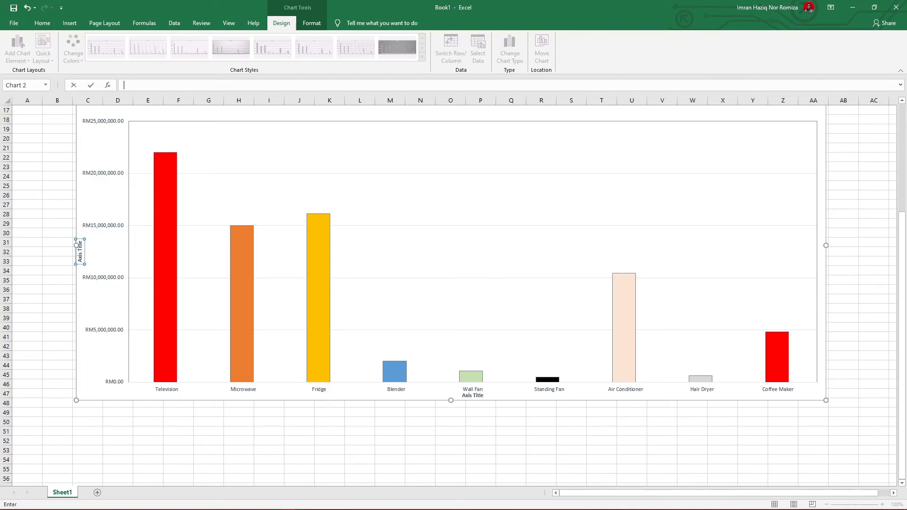
pyautogui.press('Return')
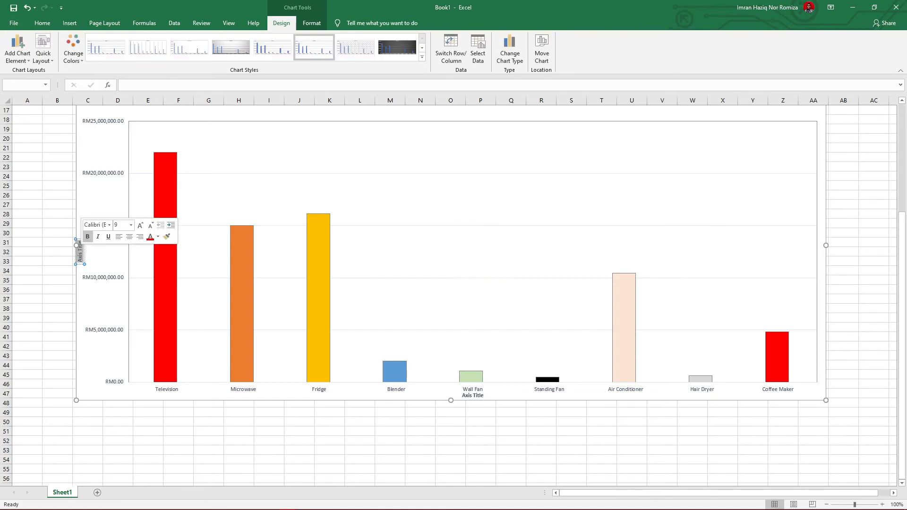
pyautogui.press('BackSpace')
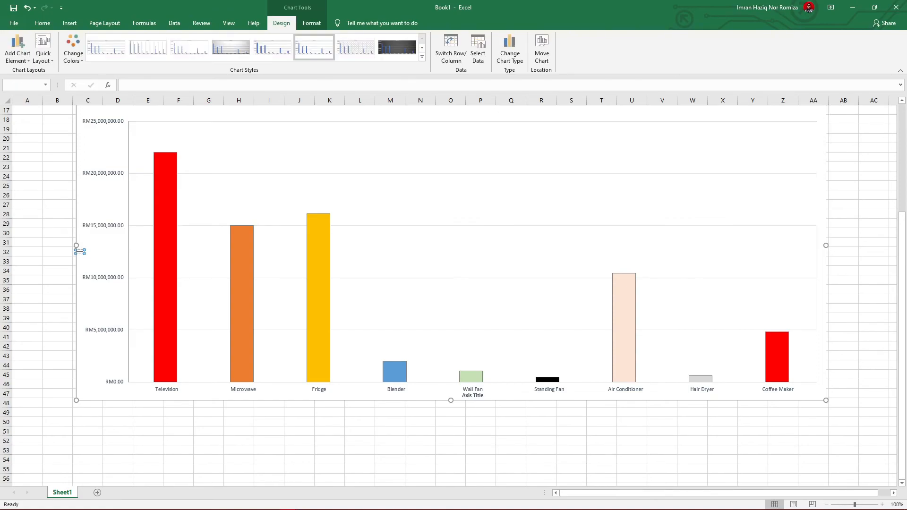
pyautogui.write('PROFIT')
# - Replace the placeholder title of the chart's horizontal axis with "ITEM" and deselect the chart
pyautogui.doubleClick(475, 396)
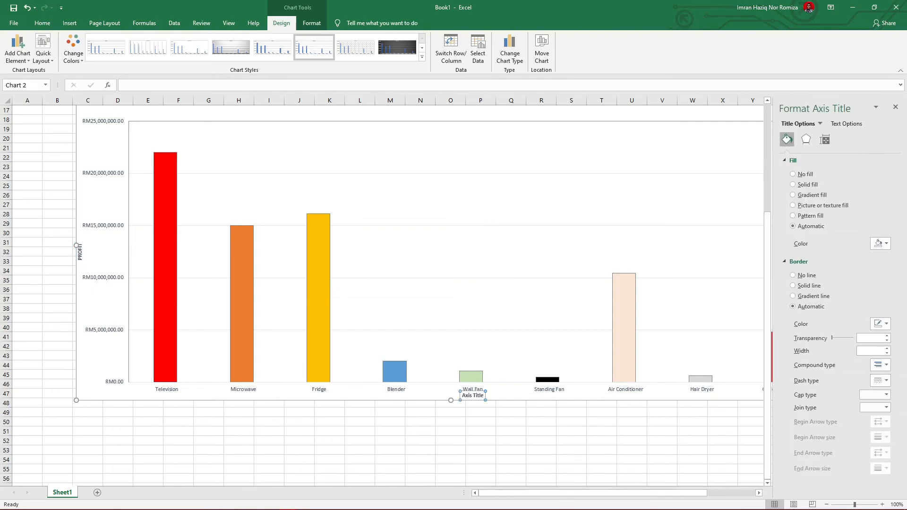
pyautogui.tripleClick(475, 396)
pyautogui.write('ITEM')
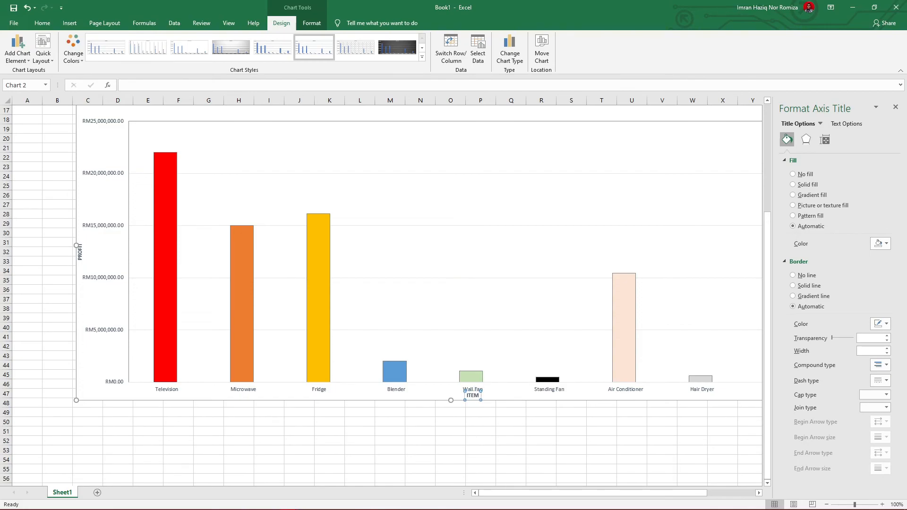
pyautogui.click(480, 421)
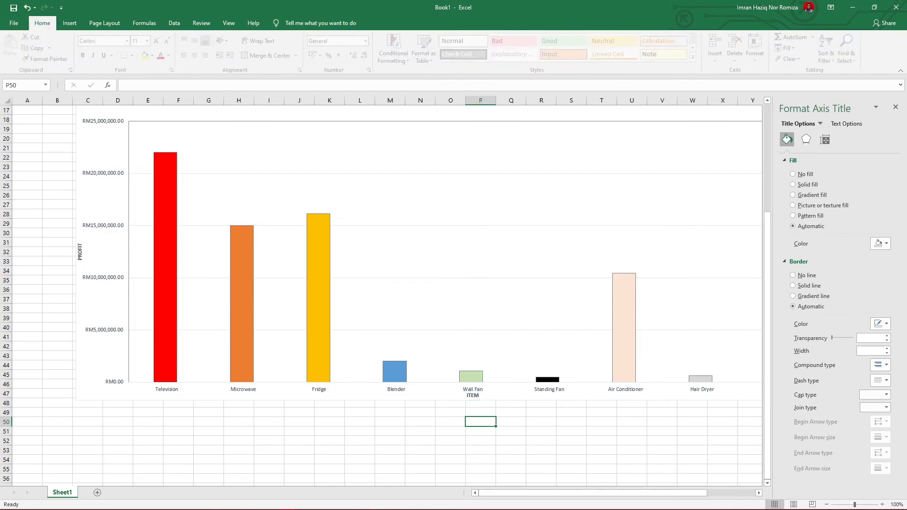
pyautogui.click(80, 251)
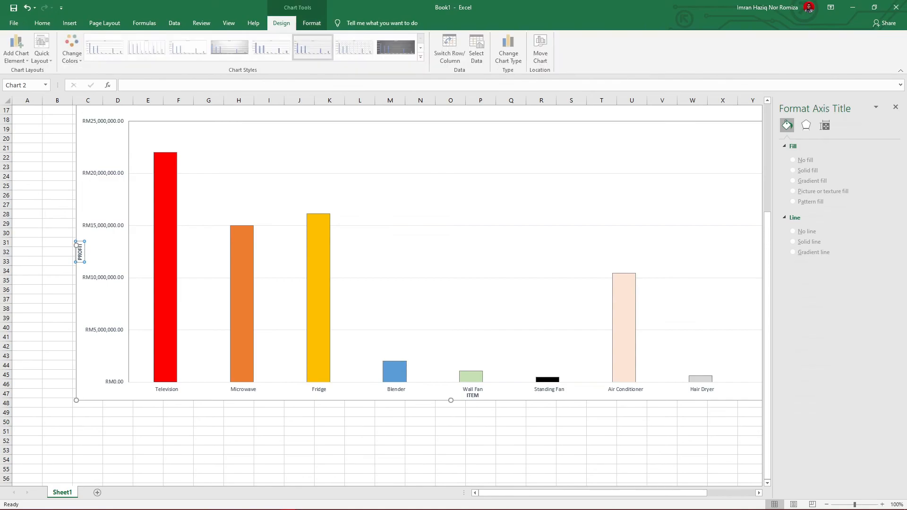
pyautogui.click(454, 396)
pyautogui.click(473, 396)
pyautogui.scroll(5, 381, 293)
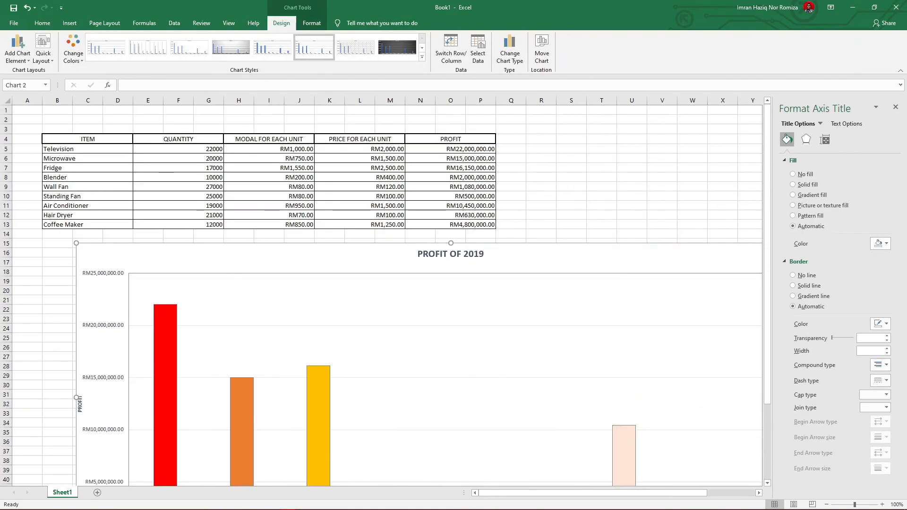
# - Close the axis title formatting settings and review the item table together with the whole profit chart
pyautogui.scroll(-2, 381, 293)
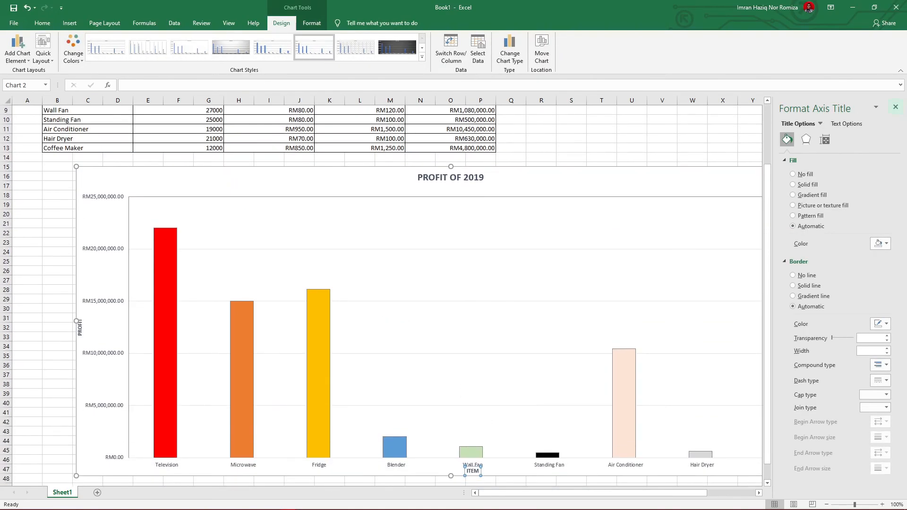
pyautogui.click(896, 107)
pyautogui.scroll(3, 194, 311)
pyautogui.scroll(-5, 194, 312)
pyautogui.scroll(5, 594, 298)
pyautogui.scroll(-3, 473, 293)
pyautogui.click(359, 281)
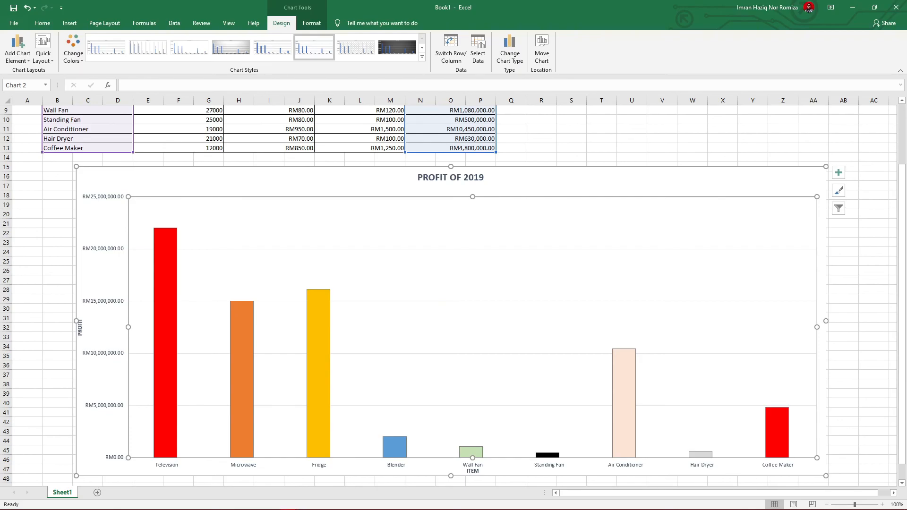
# - Examine the tick mark, label and number format settings of the chart's vertical axis, and close the axis formatting options
pyautogui.click(104, 327)
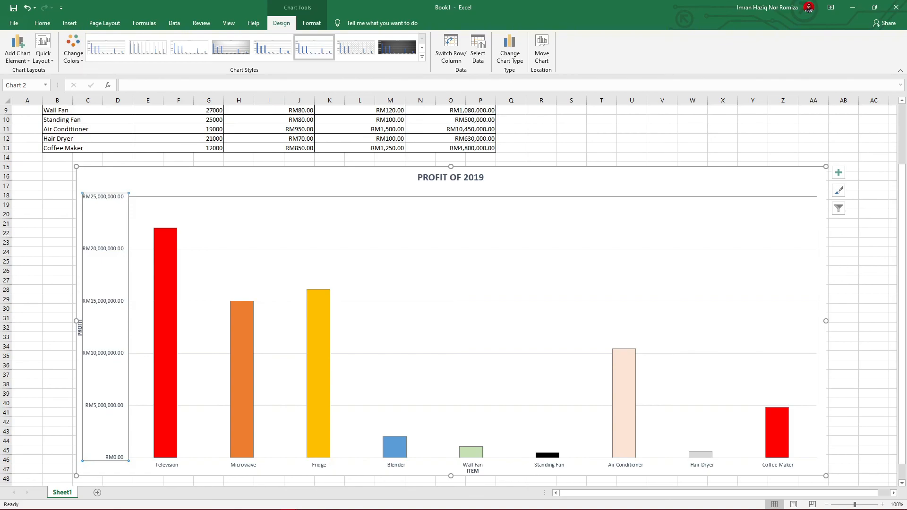
pyautogui.hotkey('ctrl', '1')
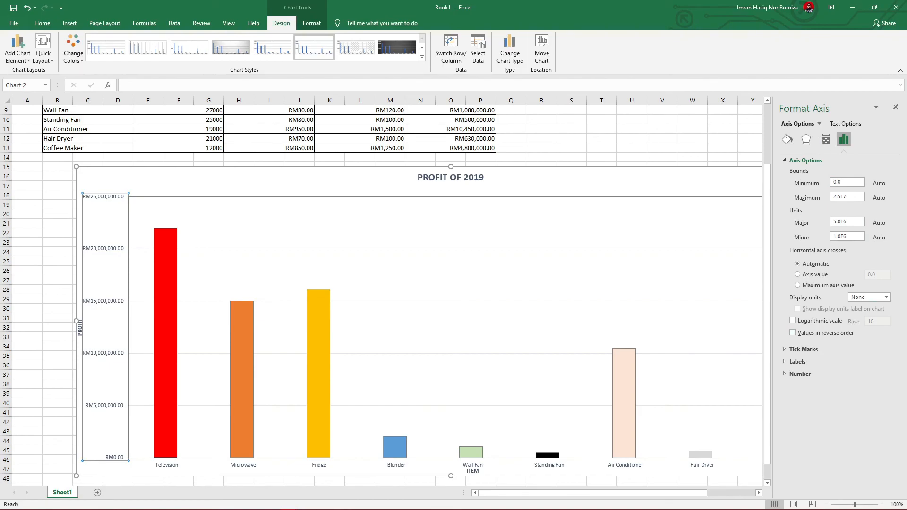
pyautogui.click(803, 349)
pyautogui.click(797, 390)
pyautogui.click(800, 418)
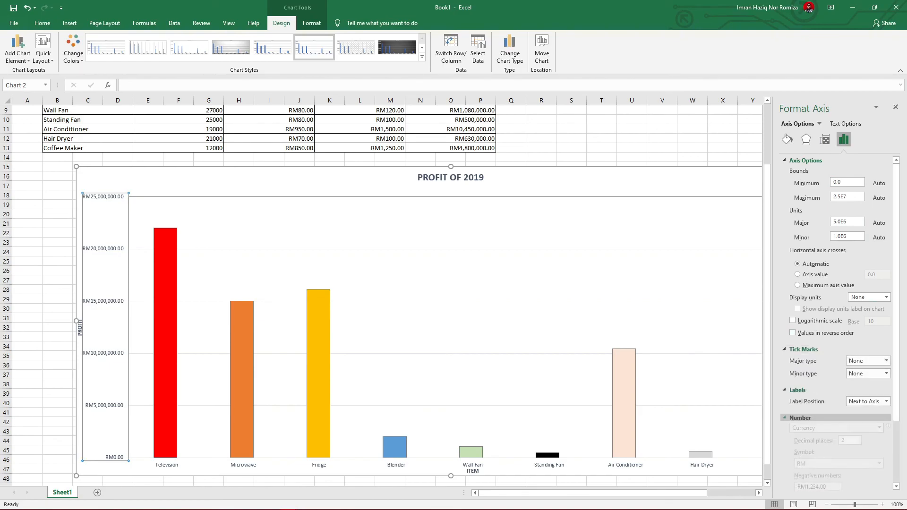
pyautogui.click(800, 418)
pyautogui.click(798, 391)
pyautogui.click(803, 349)
pyautogui.click(806, 160)
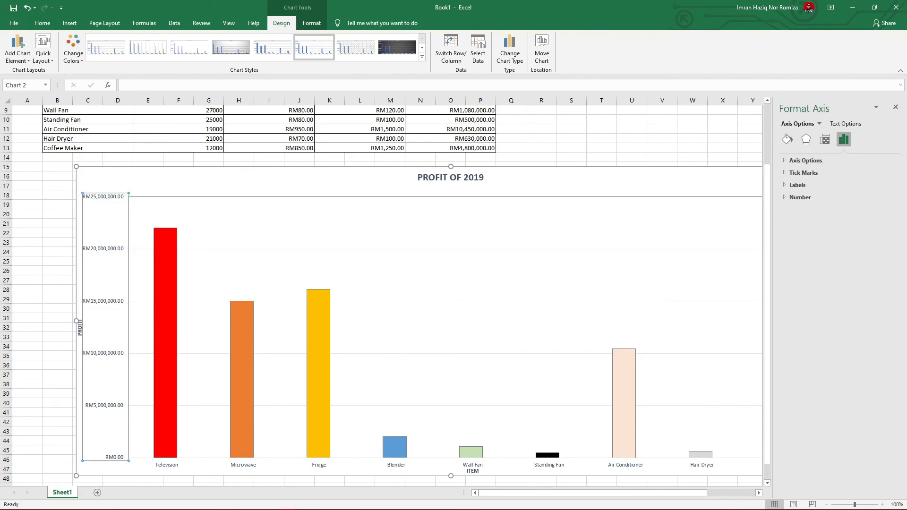
pyautogui.click(895, 106)
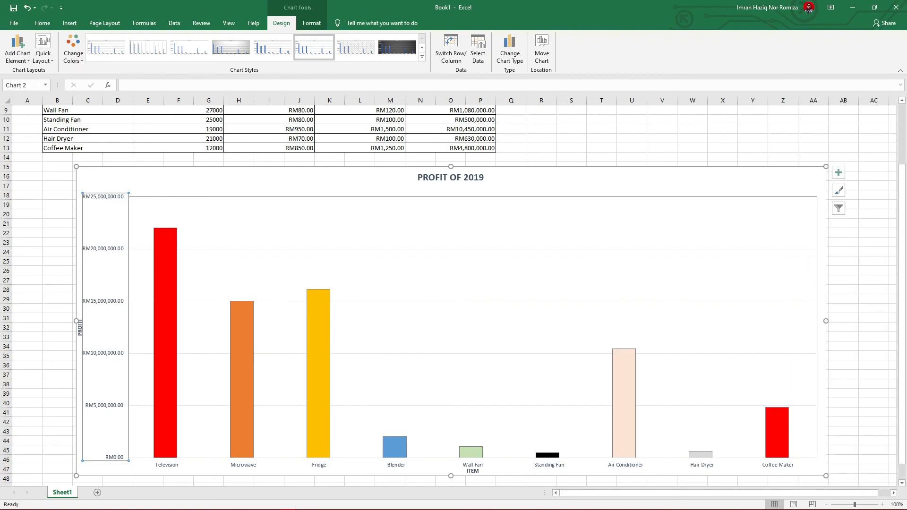
pyautogui.scroll(3, 449, 293)
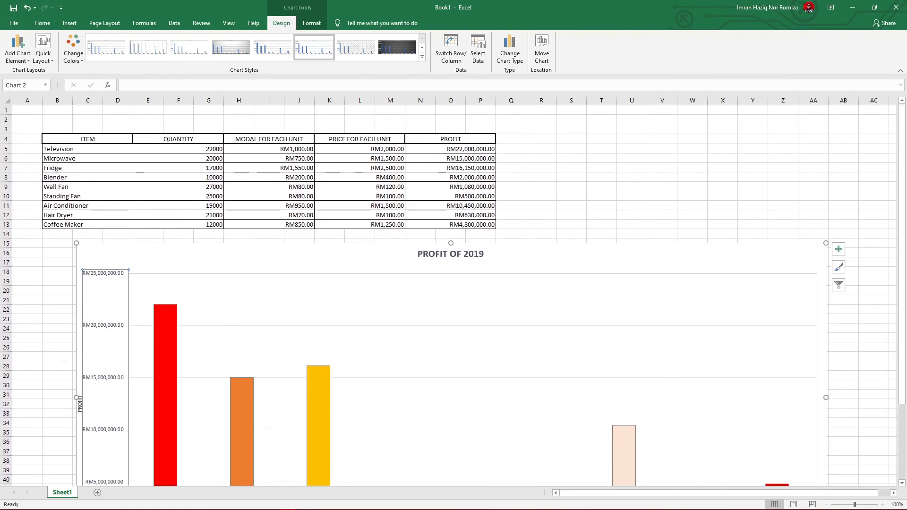
pyautogui.scroll(-12, 448, 293)
pyautogui.scroll(13, 449, 293)
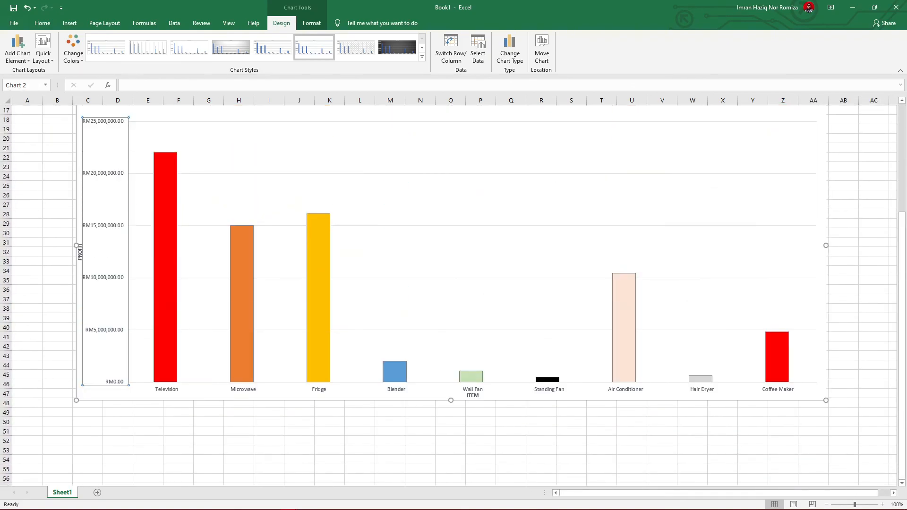